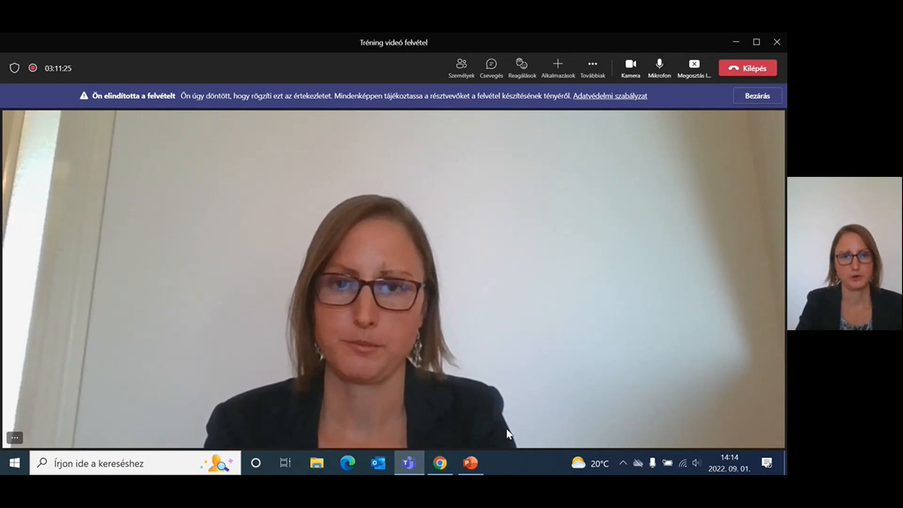
# - Switch to PowerPoint and start the slide show of the SALTO agenda presentation from the beginning
pyautogui.click(471, 465)
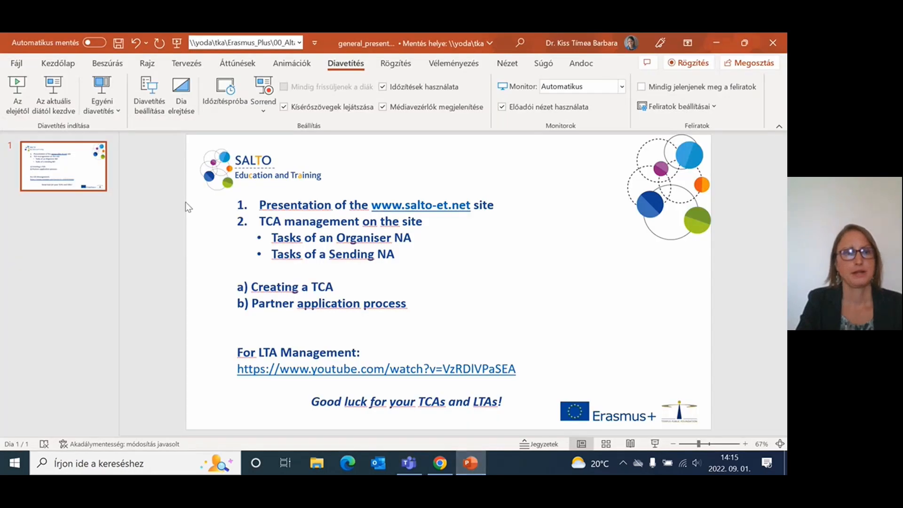
pyautogui.click(21, 114)
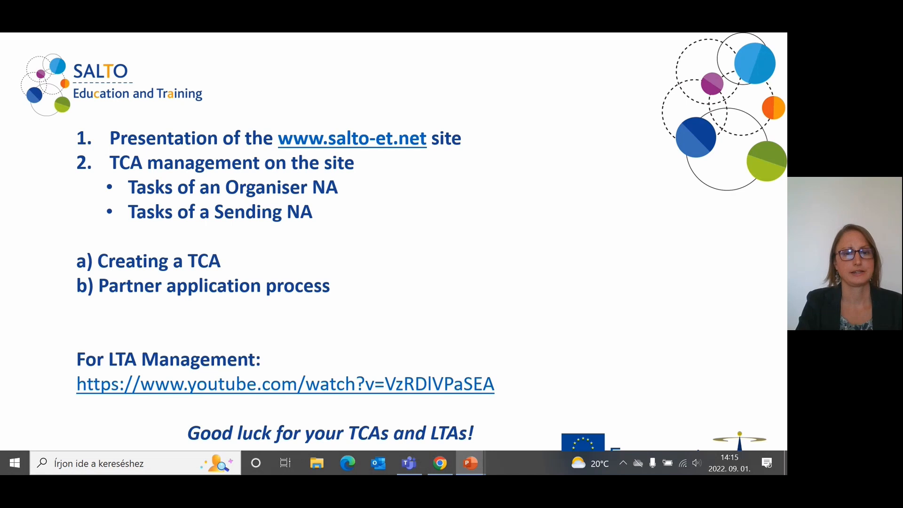
# - Switch to Chrome and compare the live salto-et.net homepage with the sandbox.salto-et.net demo homepage
pyautogui.click(440, 463)
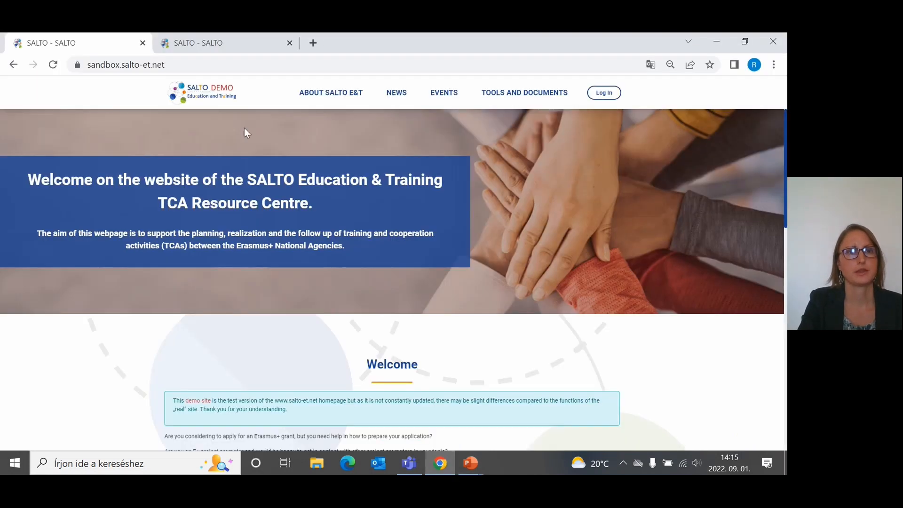
pyautogui.click(202, 44)
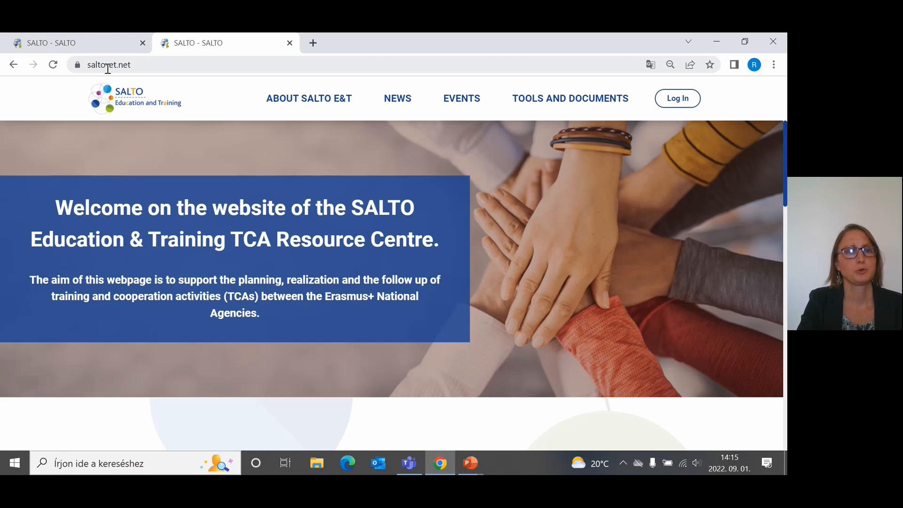
pyautogui.click(83, 42)
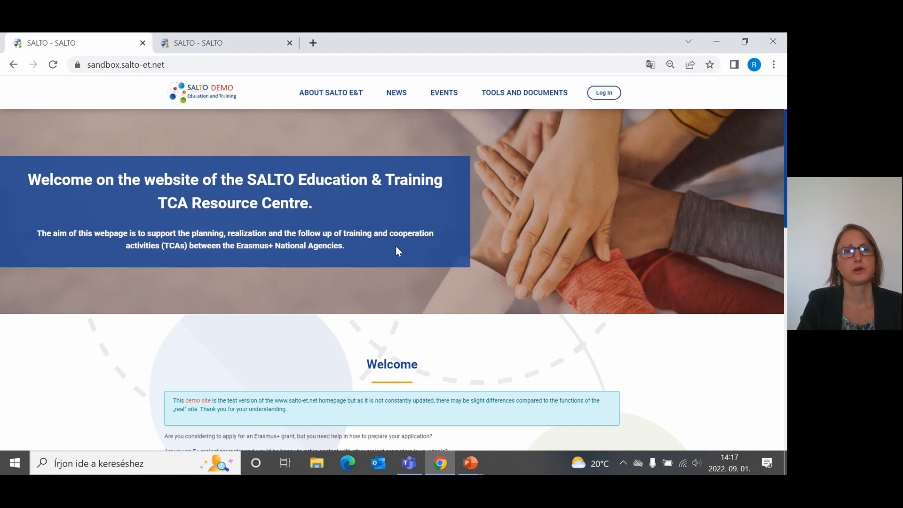
# - Log in to the SALTO demo site with the prefilled credentials, completing the reCAPTCHA check
pyautogui.moveTo(322, 106)
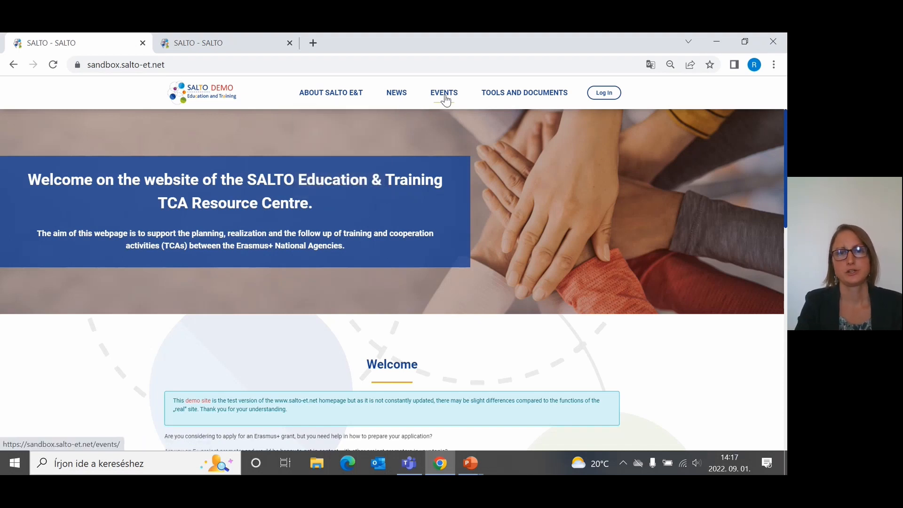
pyautogui.moveTo(504, 98)
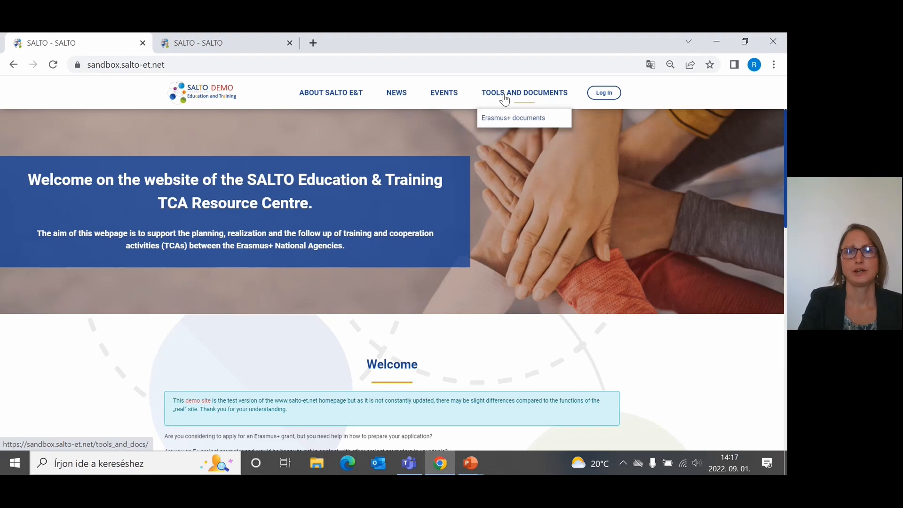
pyautogui.click(611, 98)
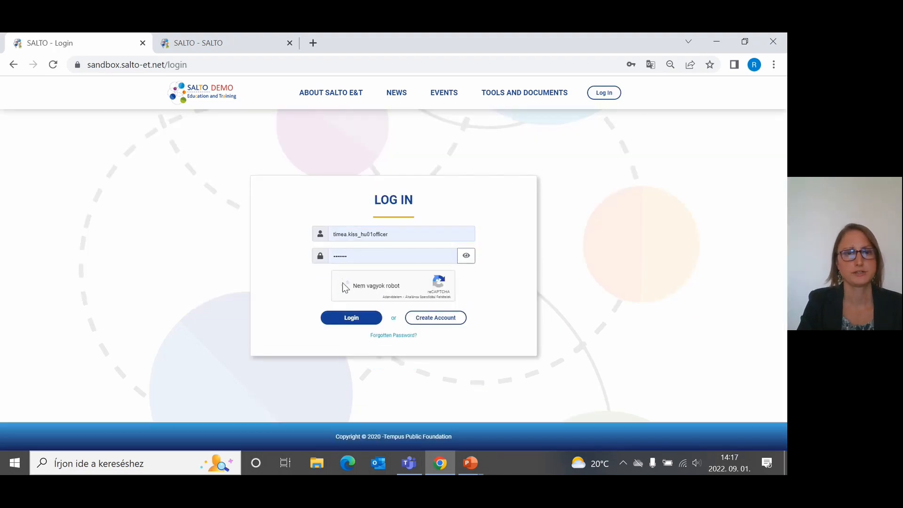
pyautogui.click(344, 285)
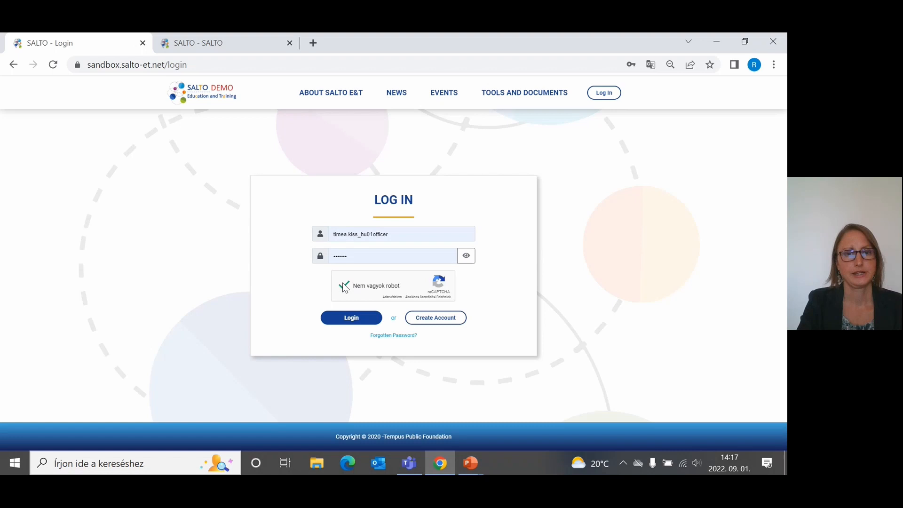
pyautogui.click(349, 323)
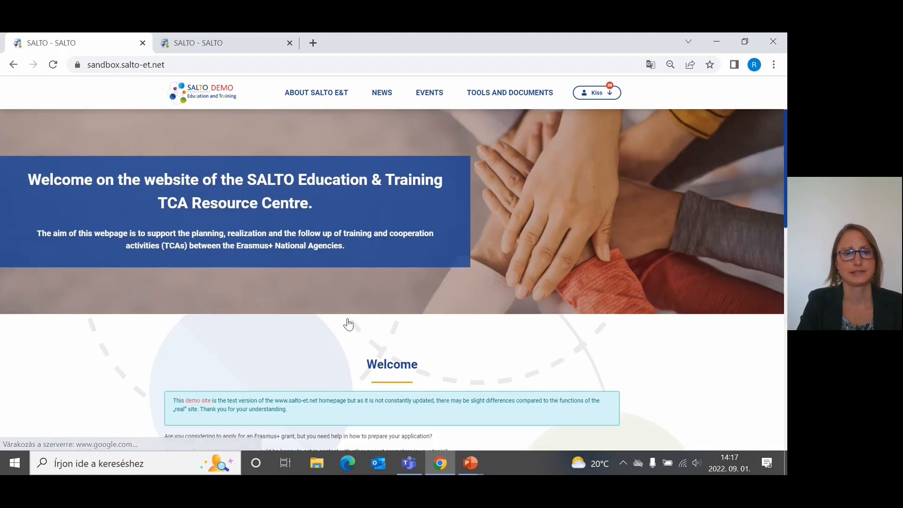
# - Open the AMP from the account options and look over its news page and component list
pyautogui.click(608, 95)
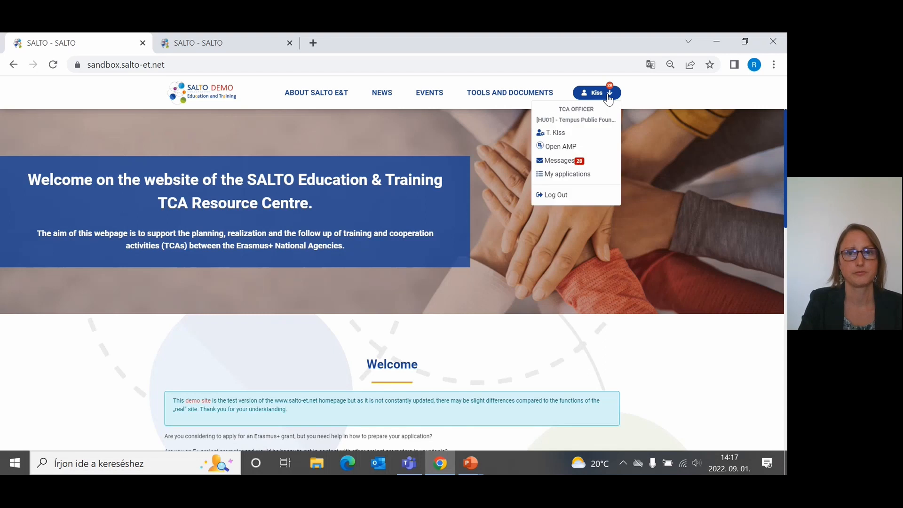
pyautogui.click(568, 150)
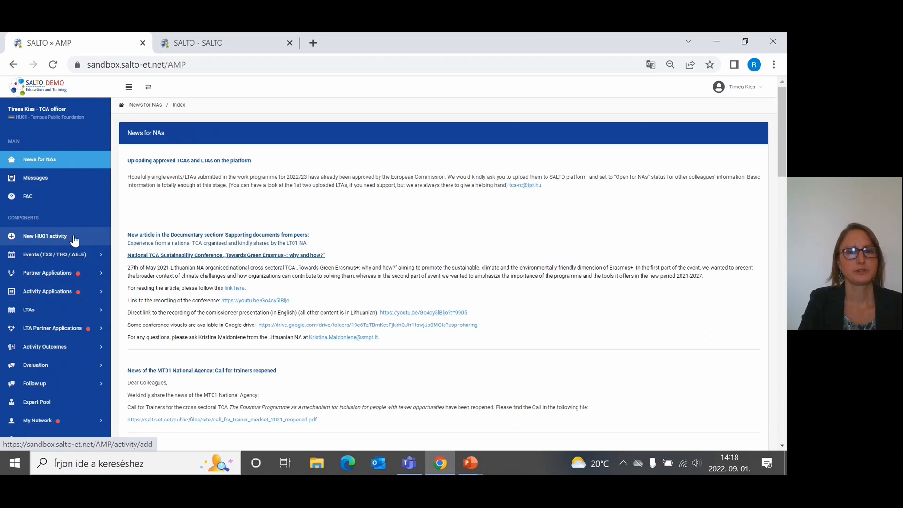
pyautogui.scroll(-1, 272, 222)
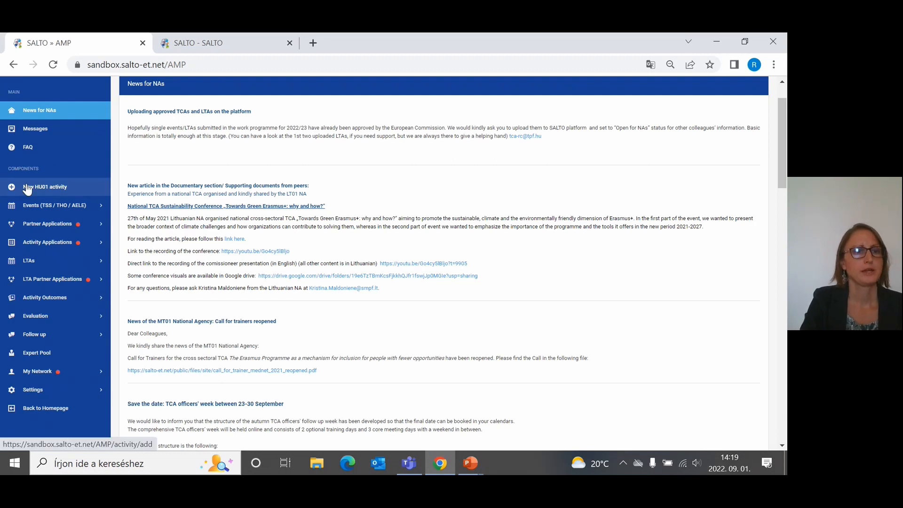
# - Open the form for a new HU01 activity and view the available types of activity
pyautogui.click(56, 193)
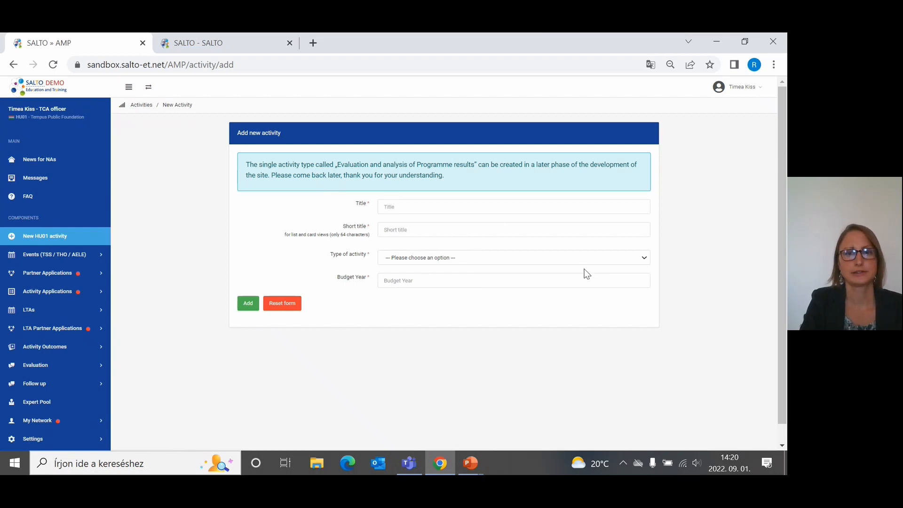
pyautogui.click(645, 257)
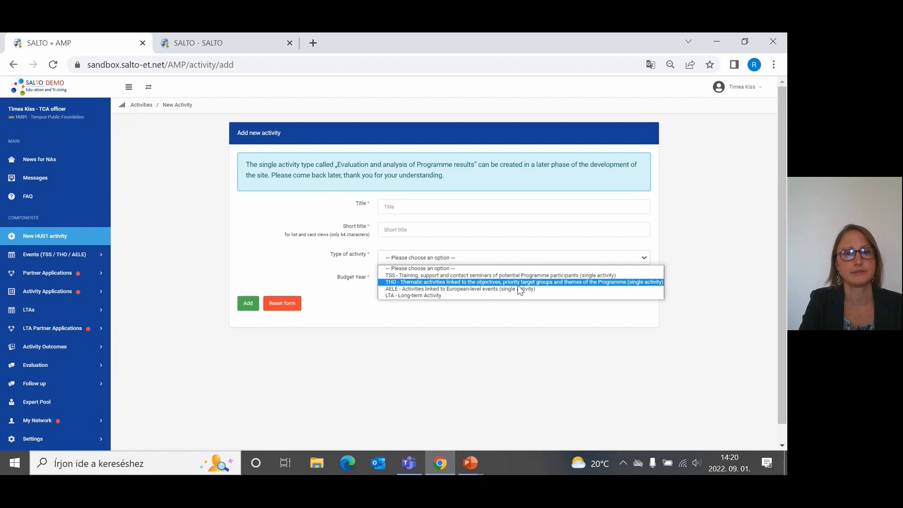
pyautogui.click(359, 305)
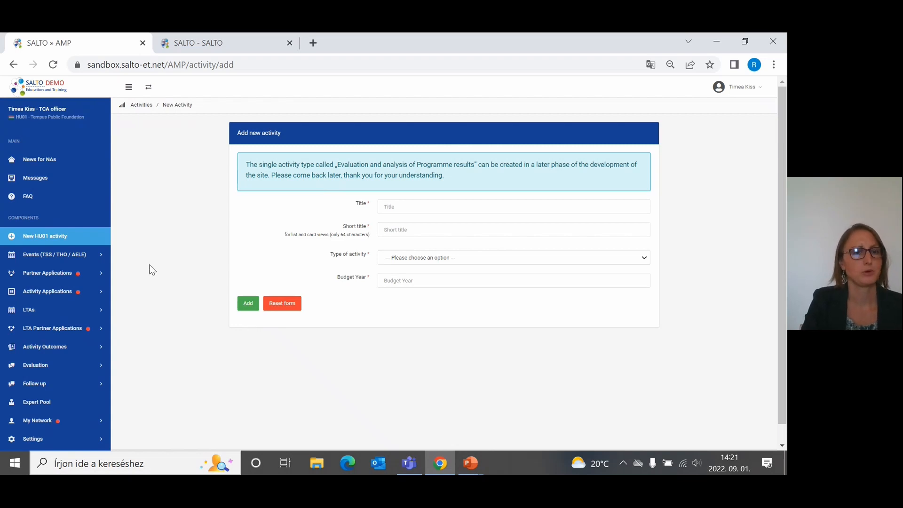
# - Open the list of public TSS / THO / AELE events and examine its entries and column filters
pyautogui.click(39, 260)
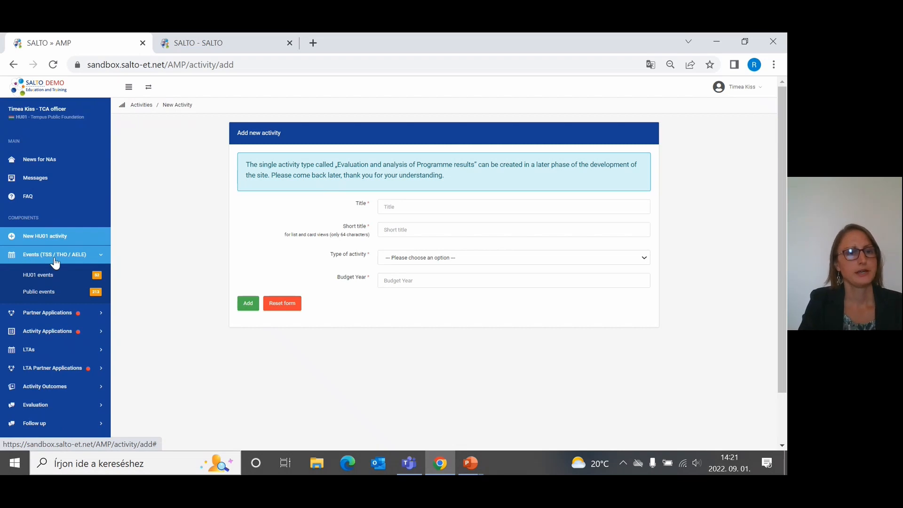
pyautogui.click(45, 295)
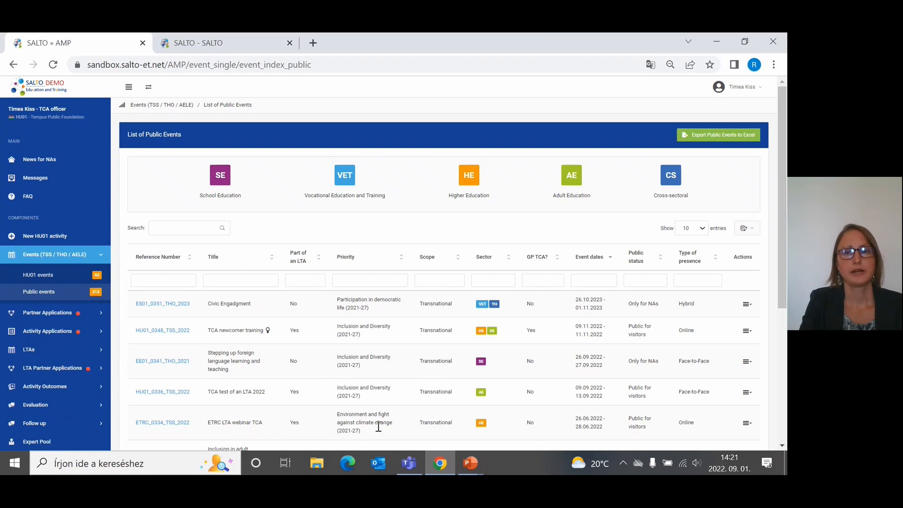
pyautogui.scroll(-2, 782, 445)
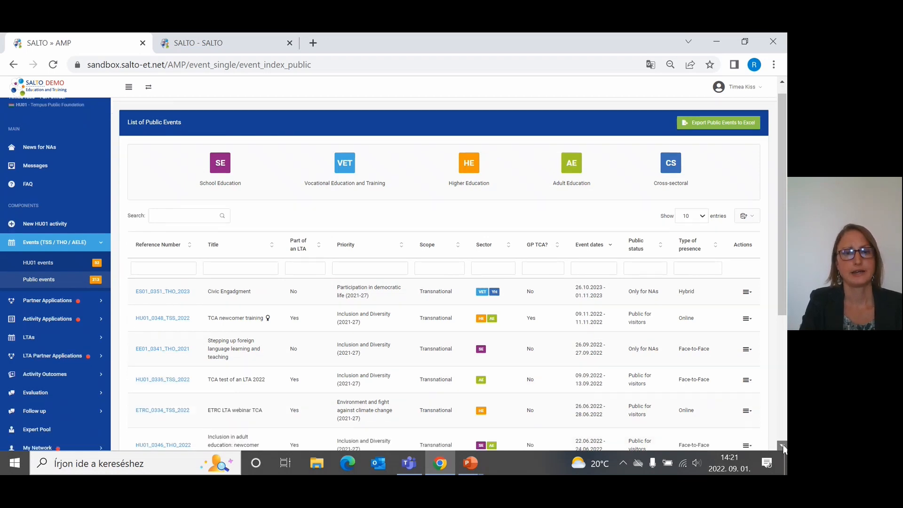
pyautogui.scroll(-1, 782, 447)
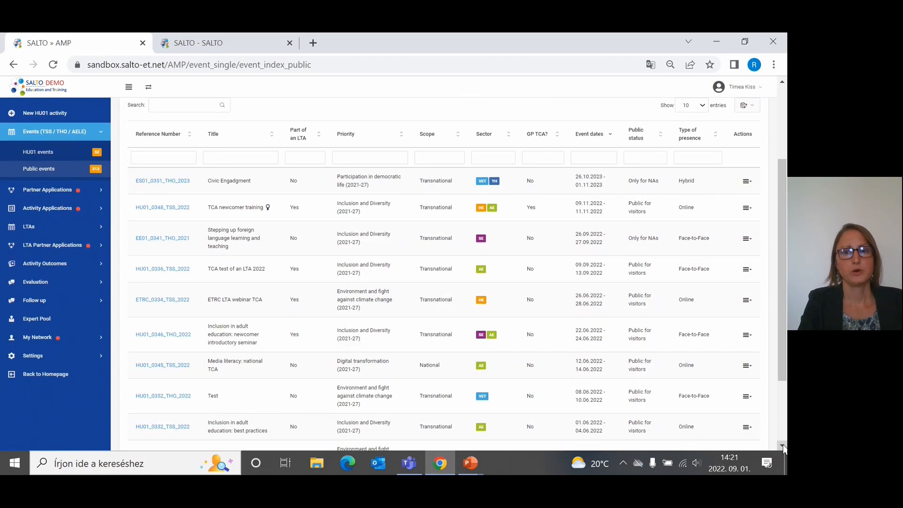
pyautogui.moveTo(781, 341); pyautogui.dragTo(783, 285)
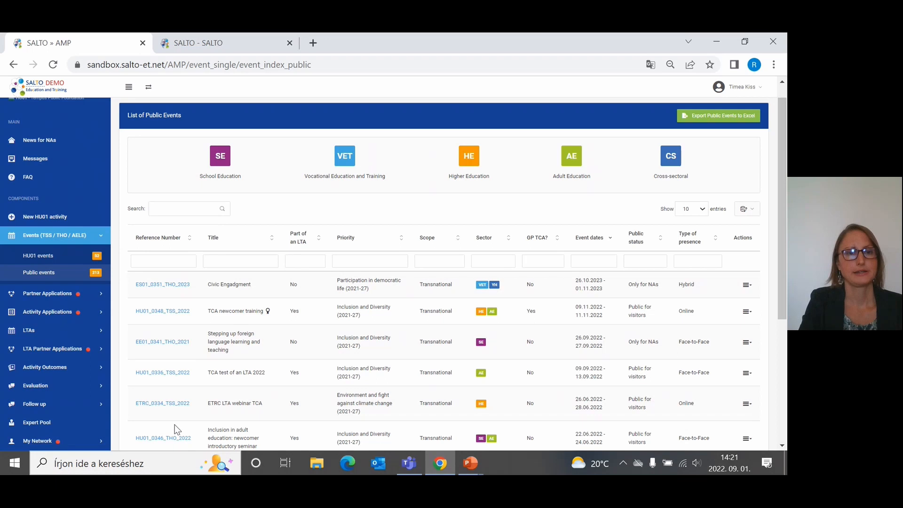
pyautogui.click(171, 257)
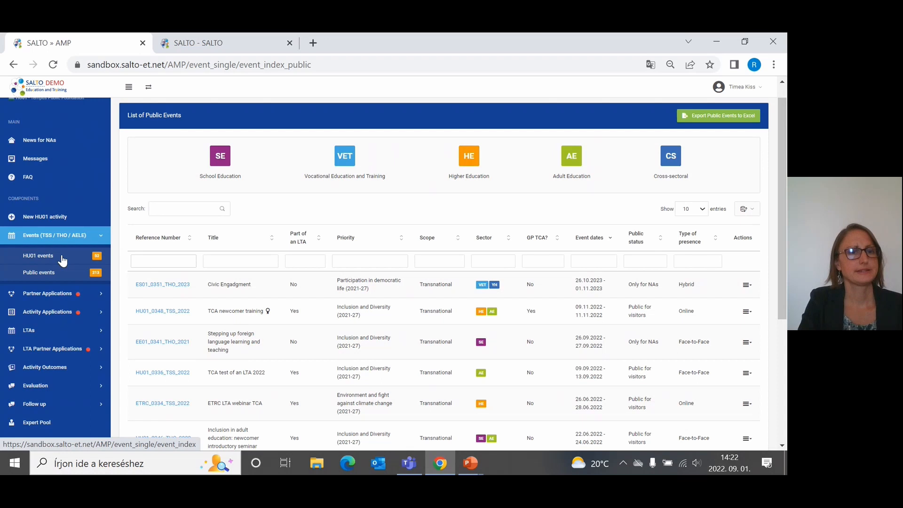
# - Open the TCA newcomer training event (HU01_0348_TSS_2022) for editing from the list of HU01 events
pyautogui.click(39, 259)
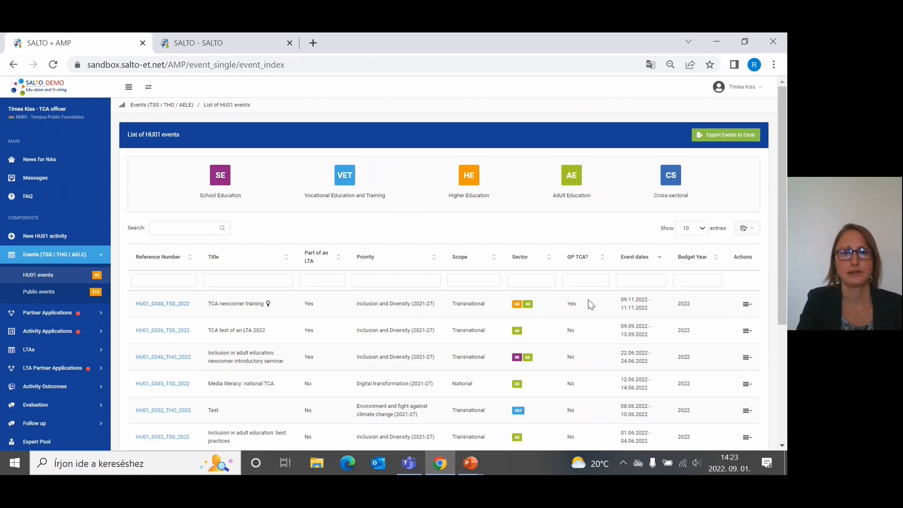
pyautogui.click(744, 306)
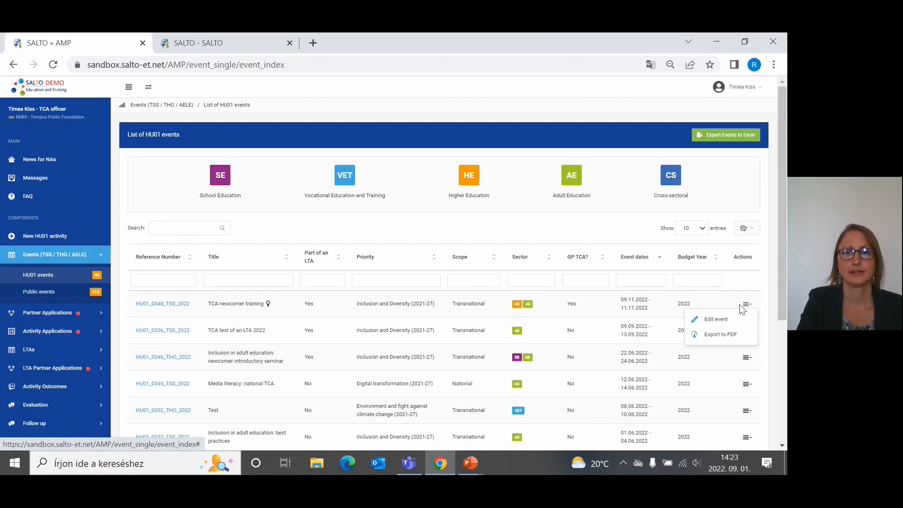
pyautogui.click(714, 320)
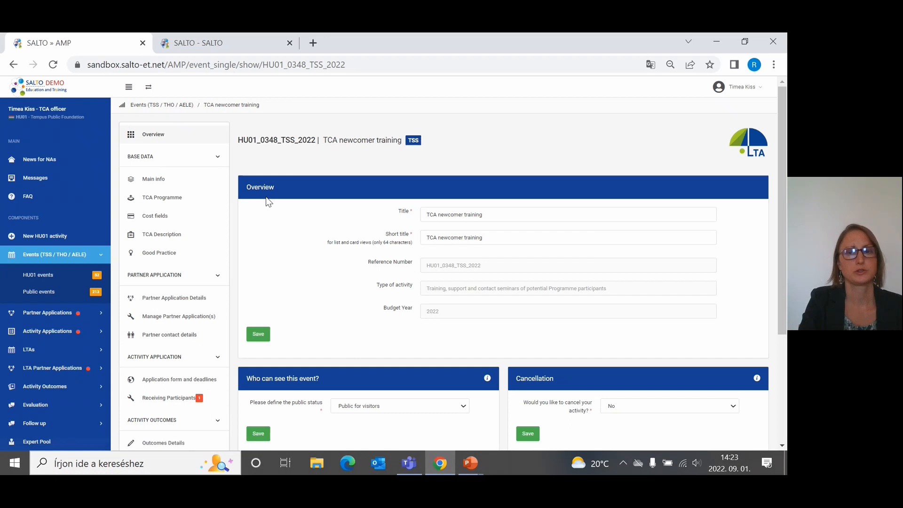
# - Examine the event's Overview page, including the public status options that define who can see the event
pyautogui.scroll(-2, 468, 163)
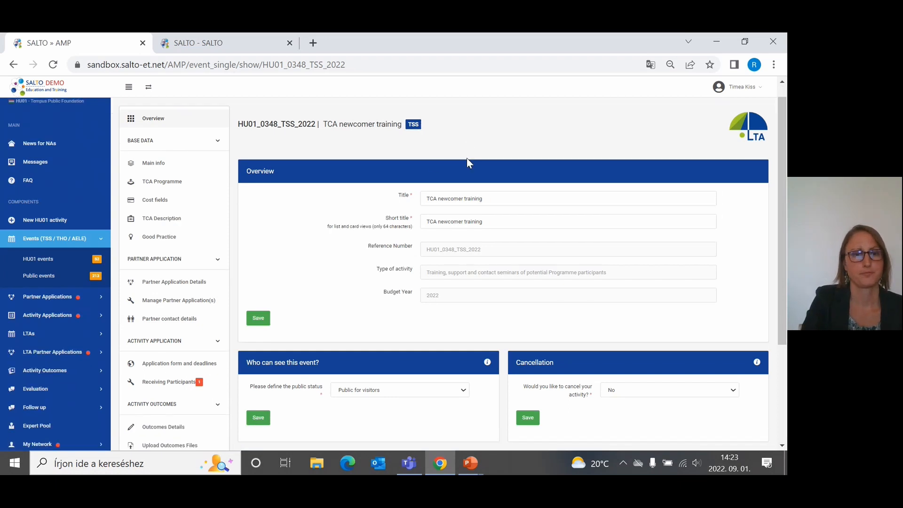
pyautogui.scroll(2, 468, 162)
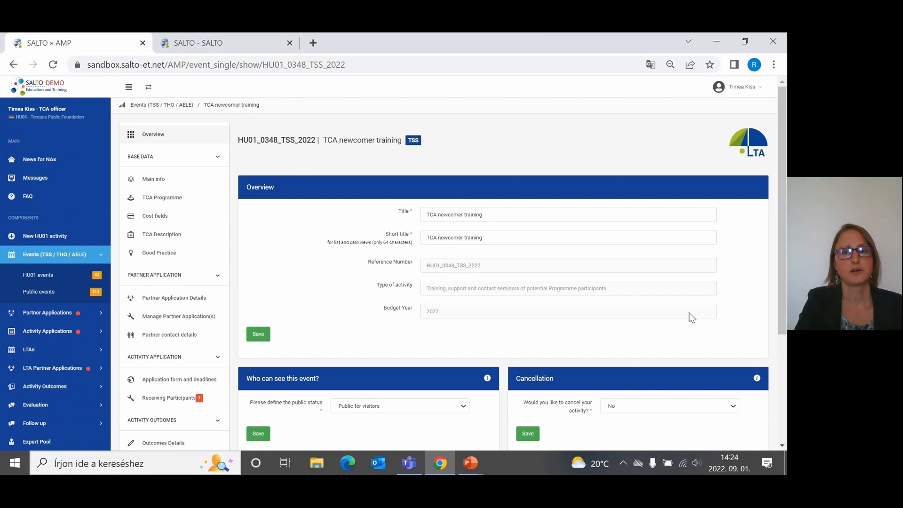
pyautogui.click(780, 446)
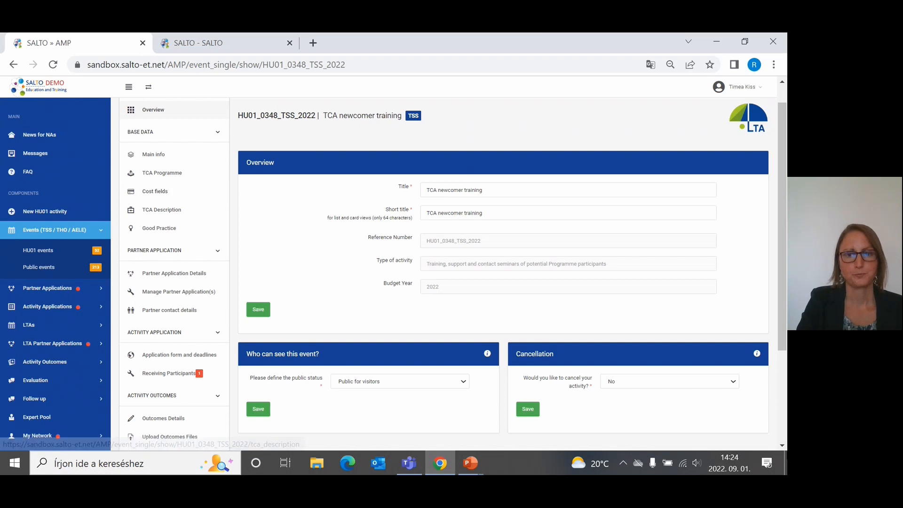
pyautogui.click(783, 449)
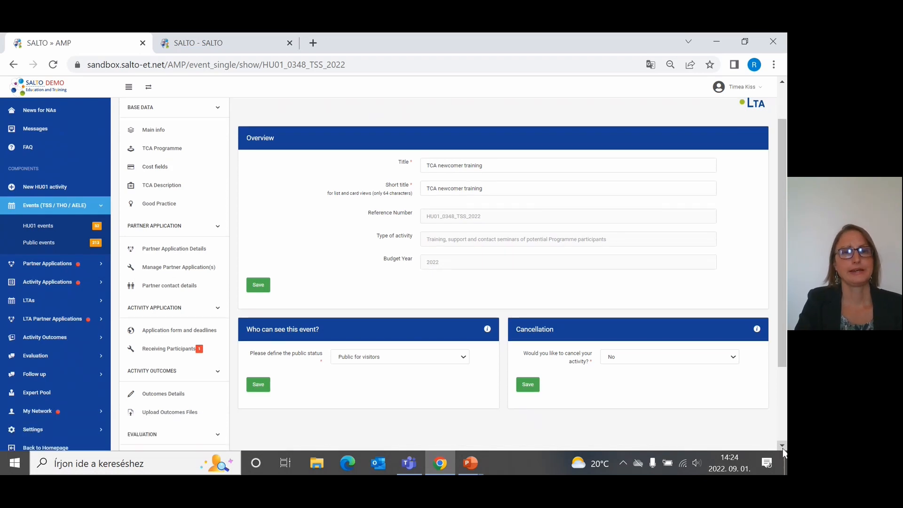
pyautogui.click(783, 450)
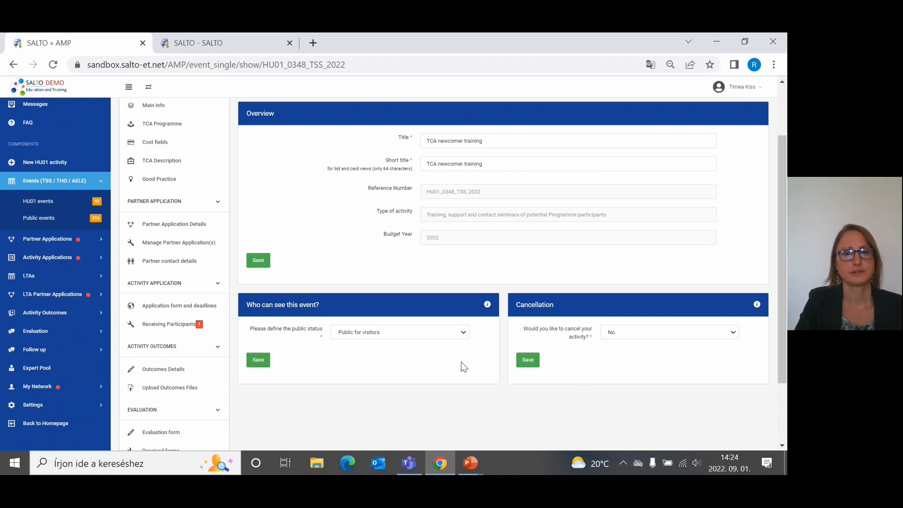
pyautogui.click(464, 334)
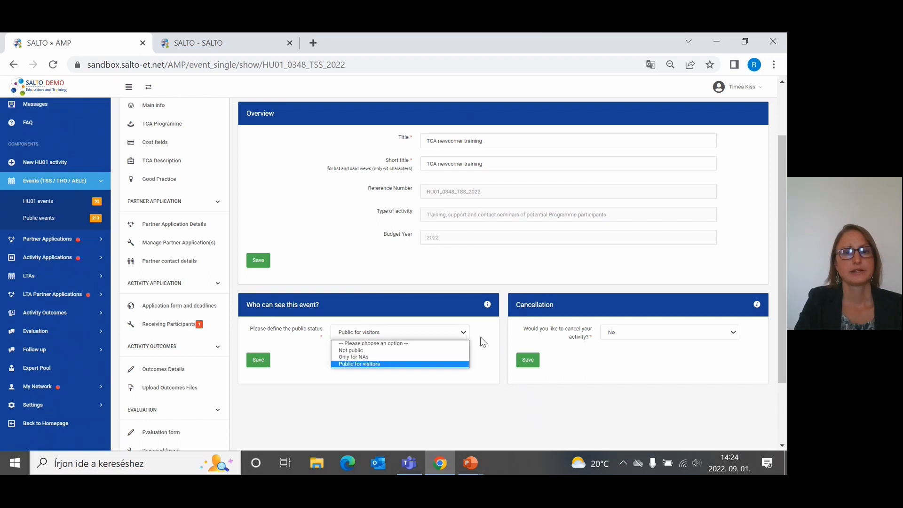
pyautogui.click(480, 337)
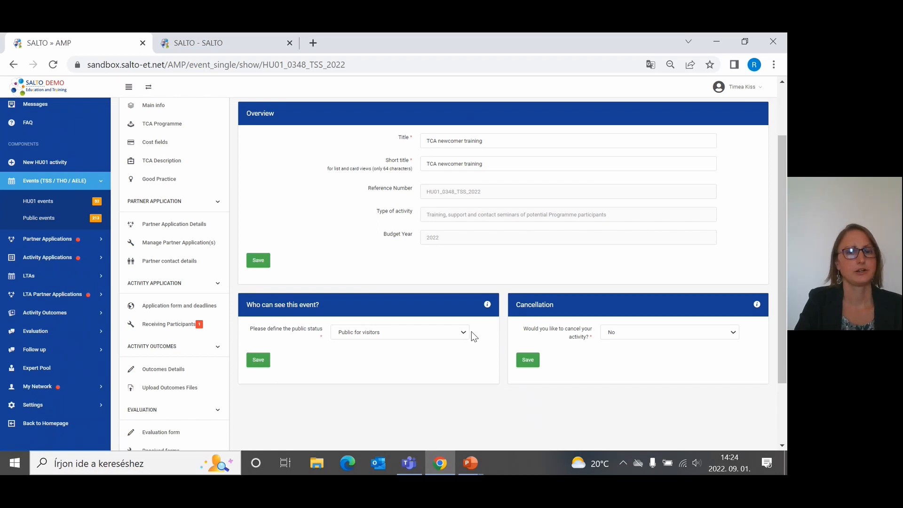
# - Try the Not public status for the event, switch it to Only for NAs and save the public status
pyautogui.click(462, 332)
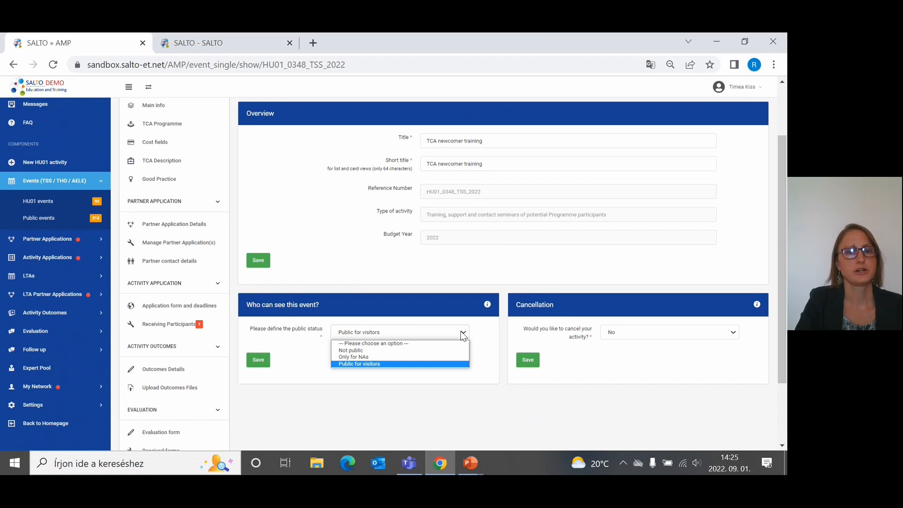
pyautogui.click(421, 350)
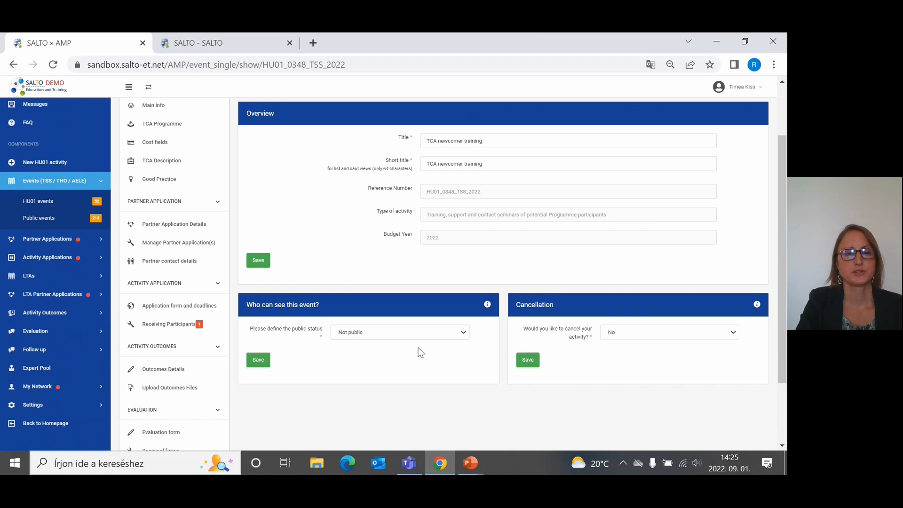
pyautogui.click(465, 333)
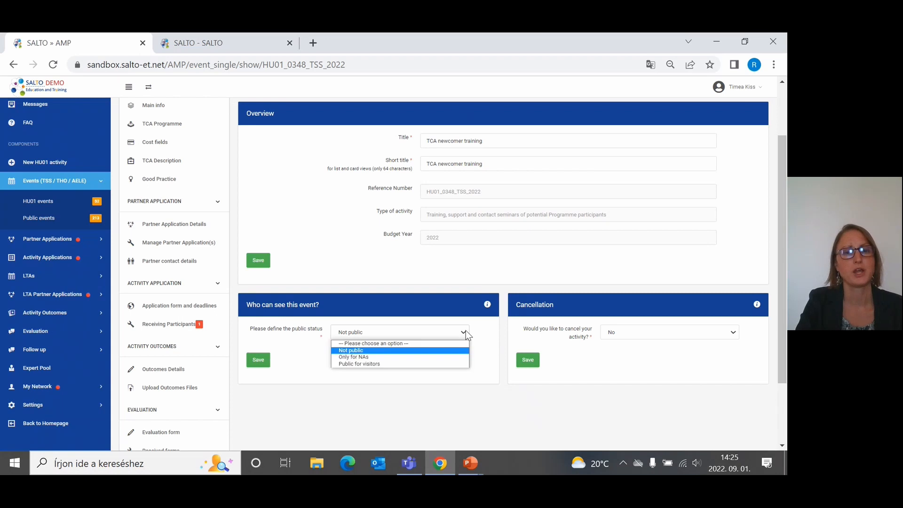
pyautogui.click(394, 357)
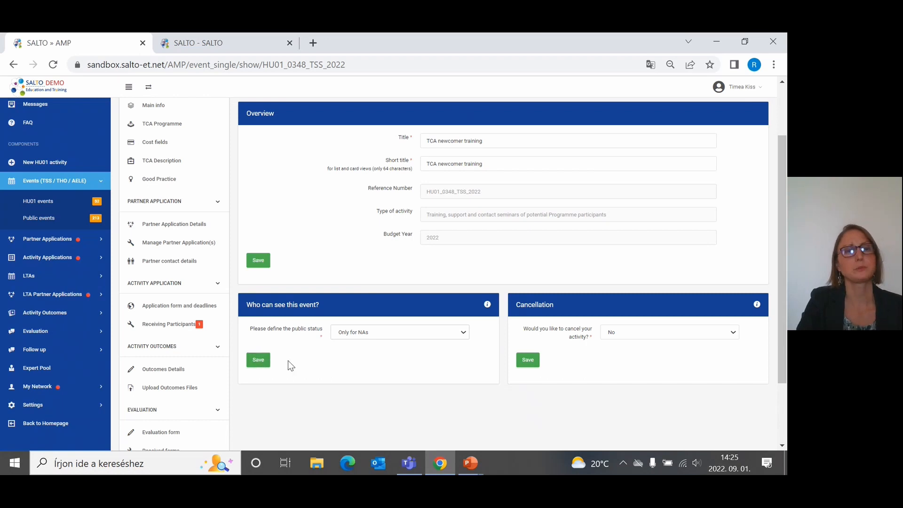
pyautogui.click(265, 363)
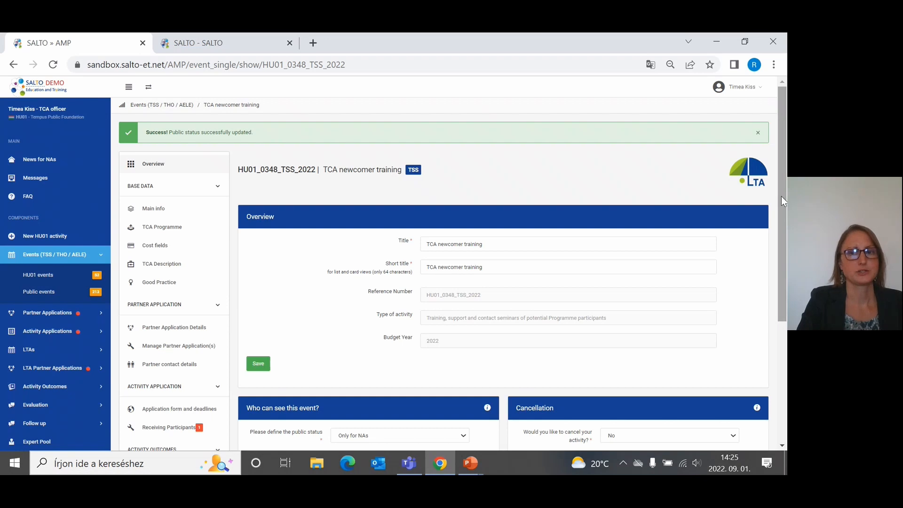
# - Set the event's public status to Public for visitors and save it
pyautogui.moveTo(781, 196); pyautogui.dragTo(780, 297)
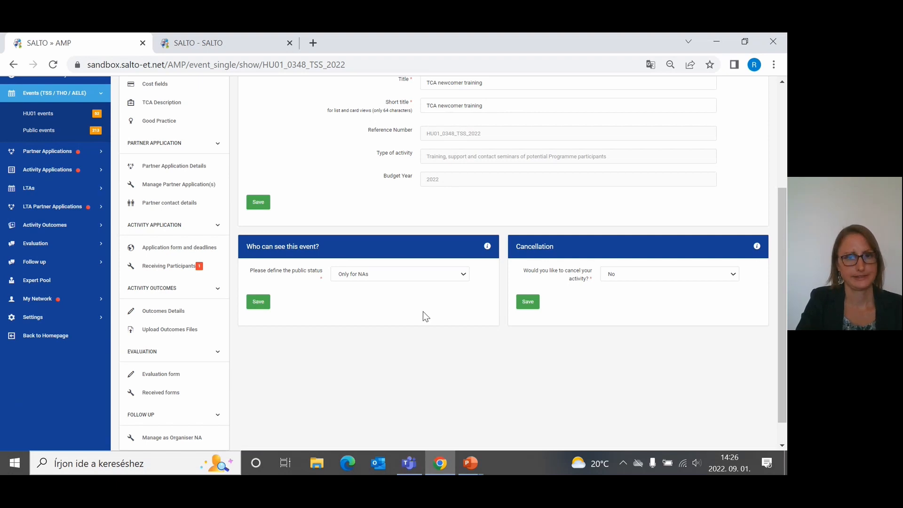
pyautogui.click(464, 277)
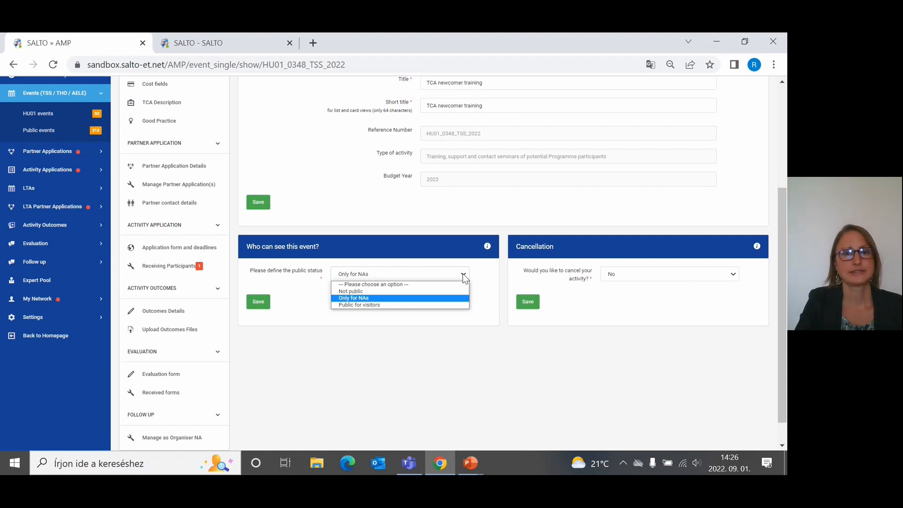
pyautogui.click(387, 306)
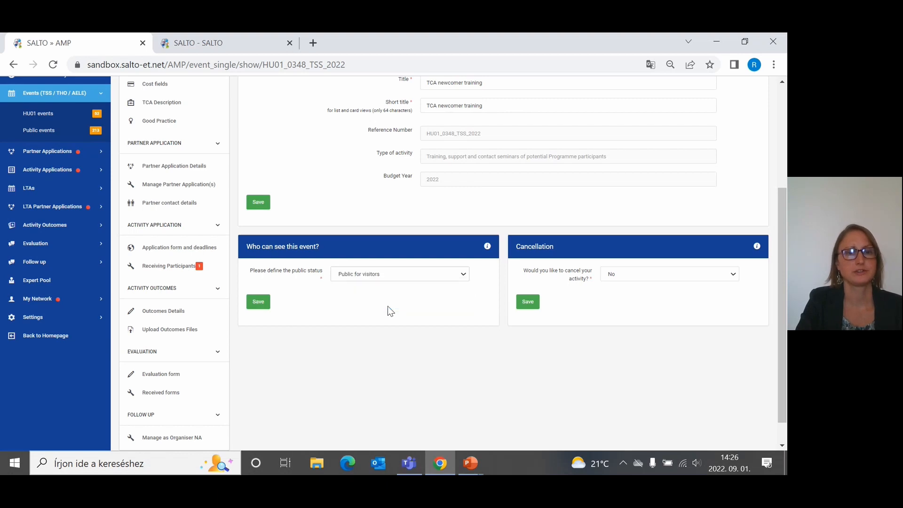
pyautogui.click(258, 302)
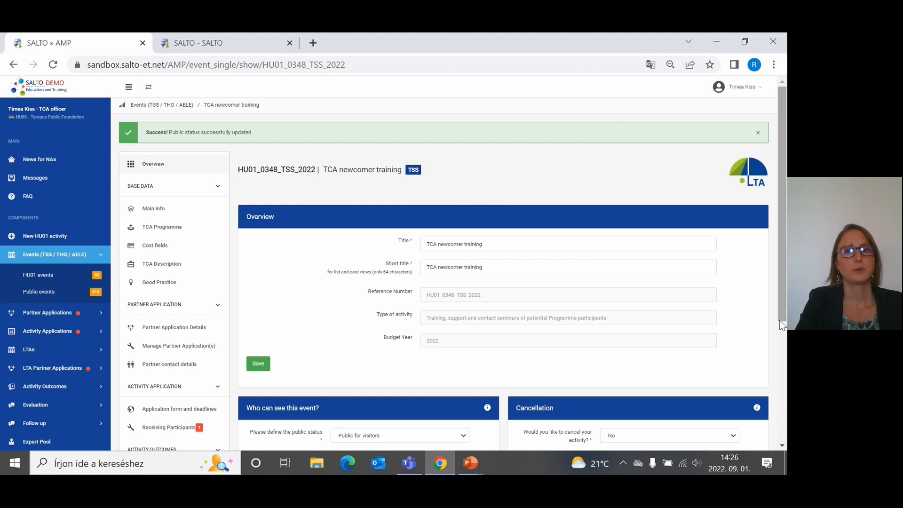
# - Open the event's Main info section and select Accepted by EC as the WP phase
pyautogui.moveTo(780, 301); pyautogui.dragTo(780, 355)
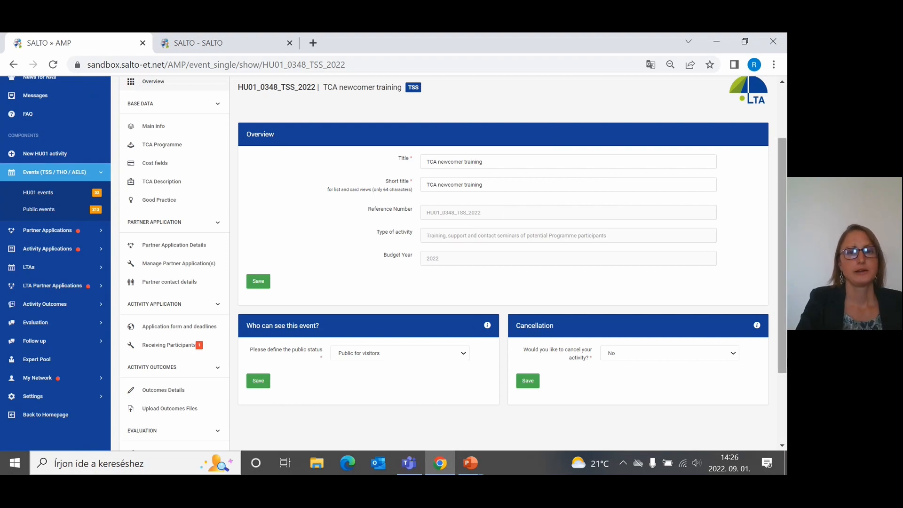
pyautogui.moveTo(783, 345); pyautogui.dragTo(783, 291)
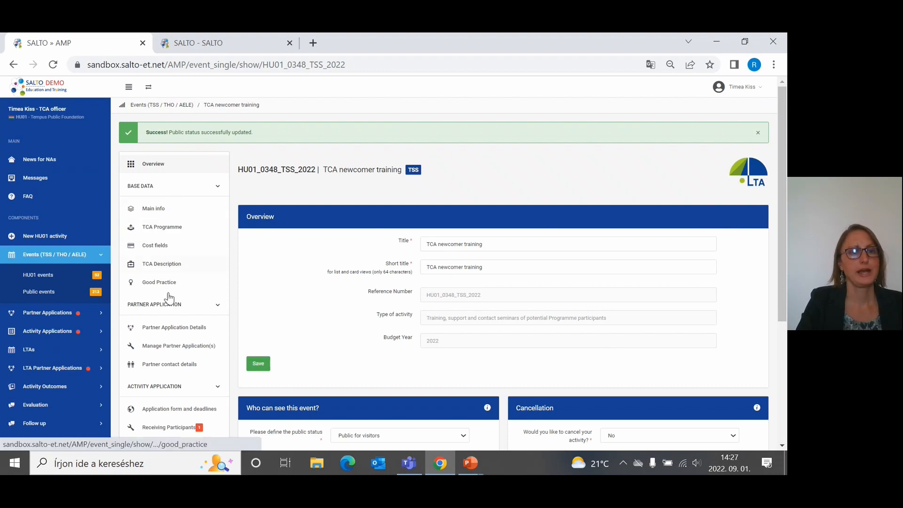
pyautogui.click(161, 210)
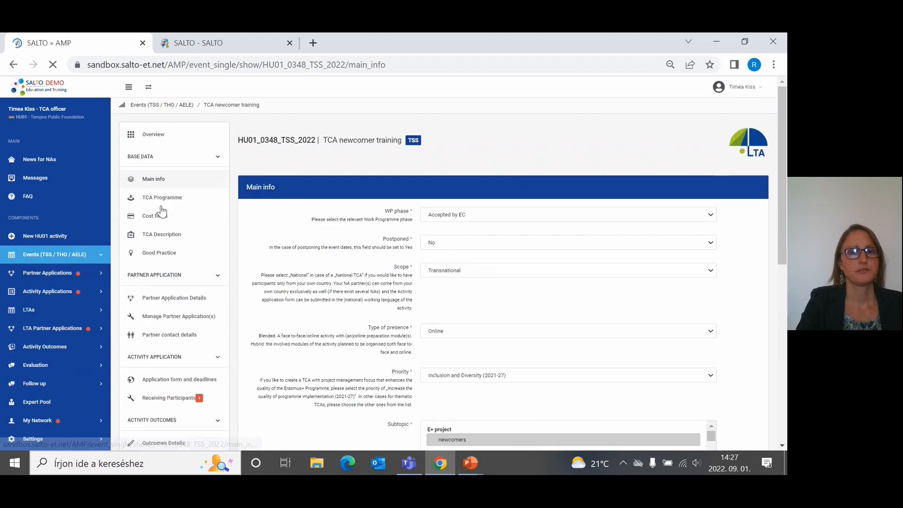
pyautogui.moveTo(779, 233); pyautogui.dragTo(781, 248)
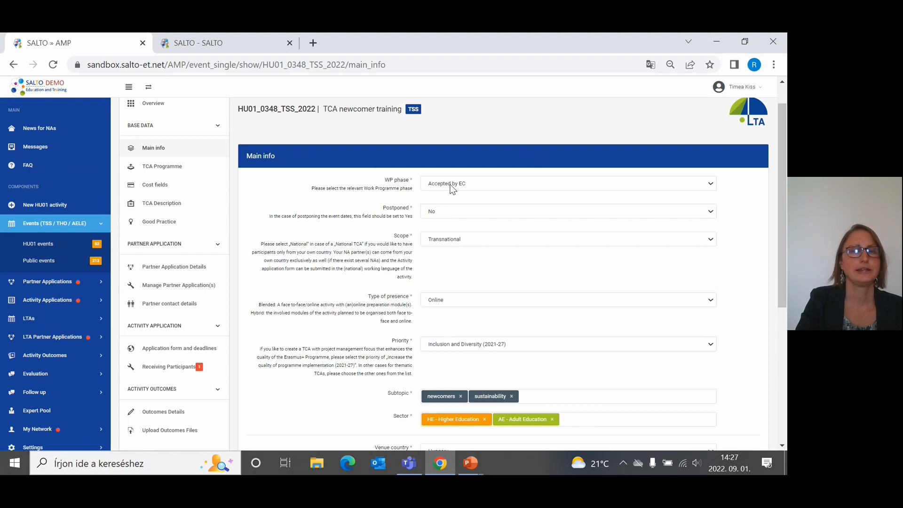
pyautogui.click(711, 185)
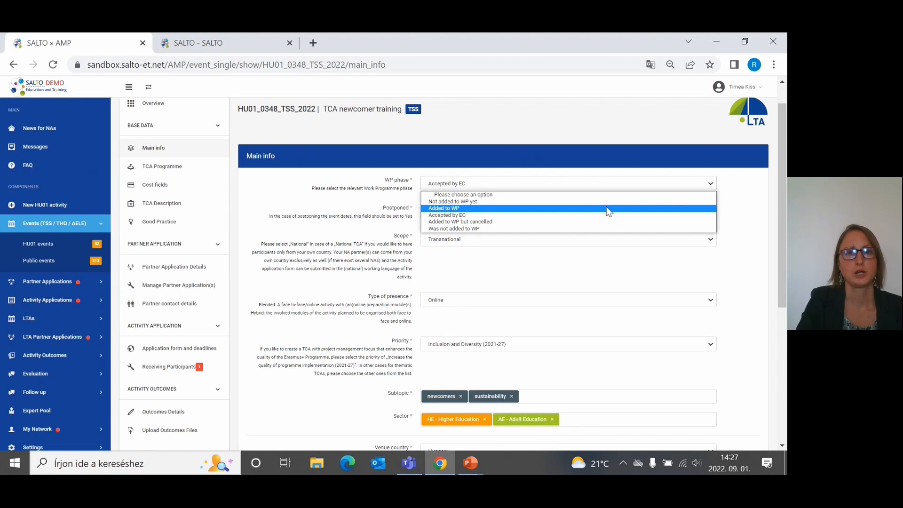
pyautogui.click(591, 217)
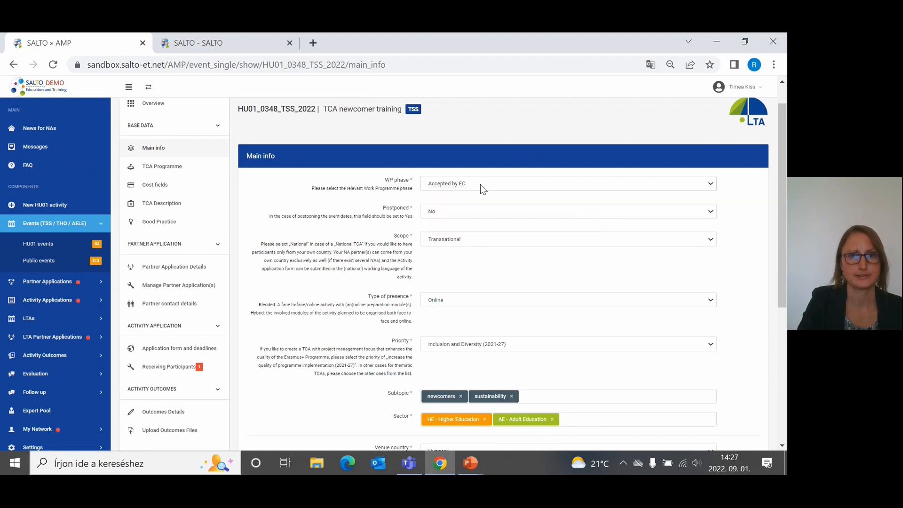
# - Review the Main info fields down to the event dates, select Transnational as the scope and save the section
pyautogui.moveTo(782, 199); pyautogui.dragTo(783, 256)
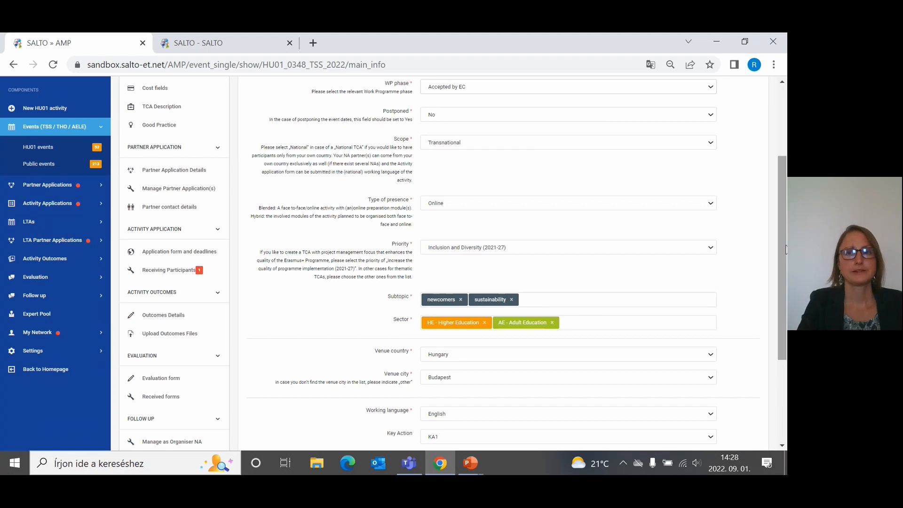
pyautogui.moveTo(783, 248); pyautogui.dragTo(786, 315)
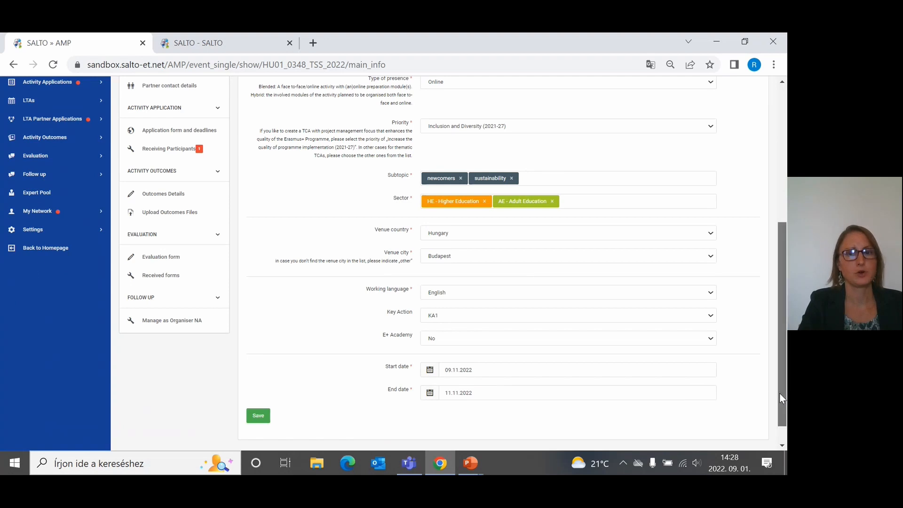
pyautogui.moveTo(779, 393); pyautogui.dragTo(786, 305)
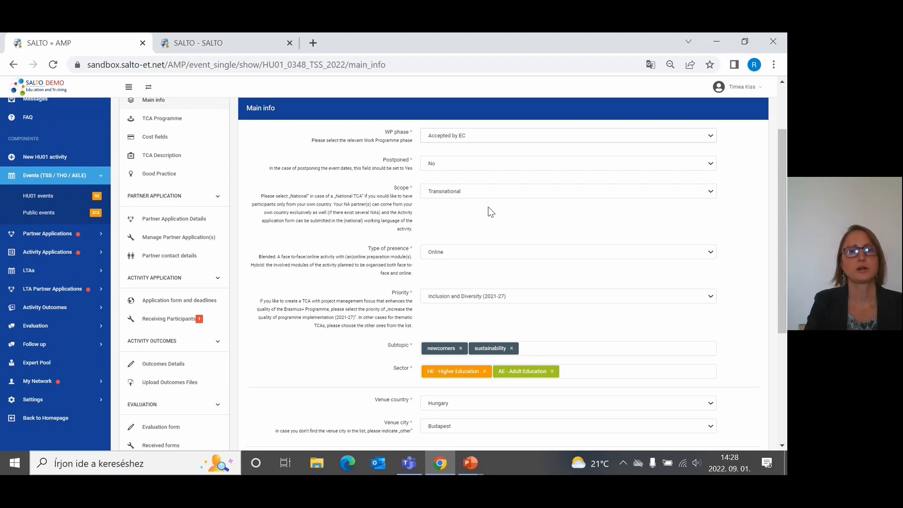
pyautogui.click(710, 193)
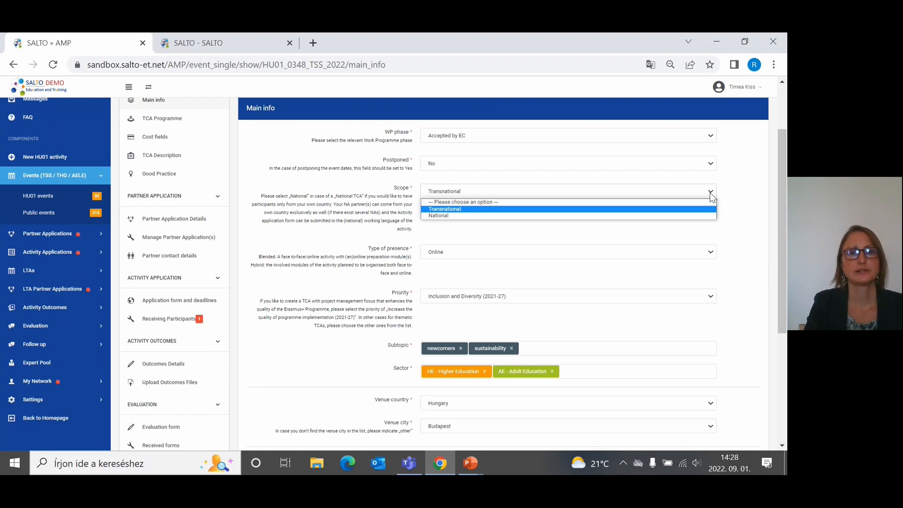
pyautogui.click(671, 209)
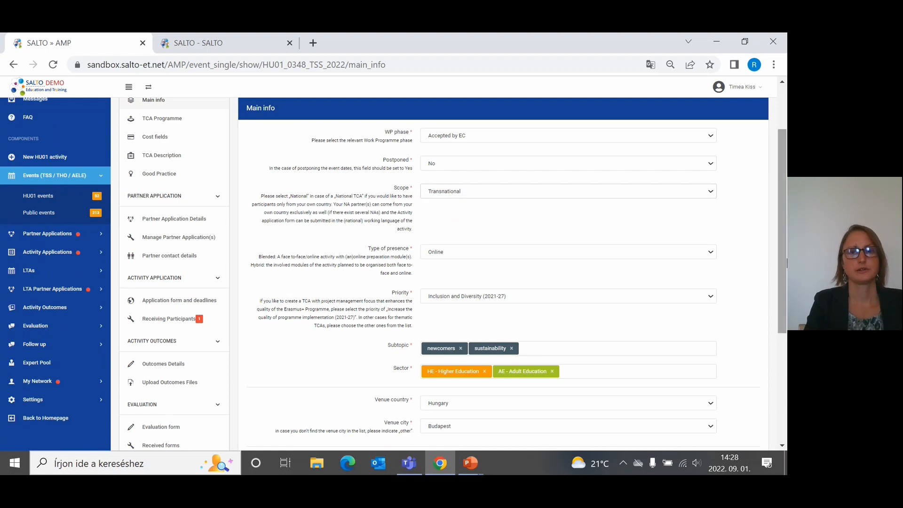
pyautogui.moveTo(780, 271); pyautogui.dragTo(783, 395)
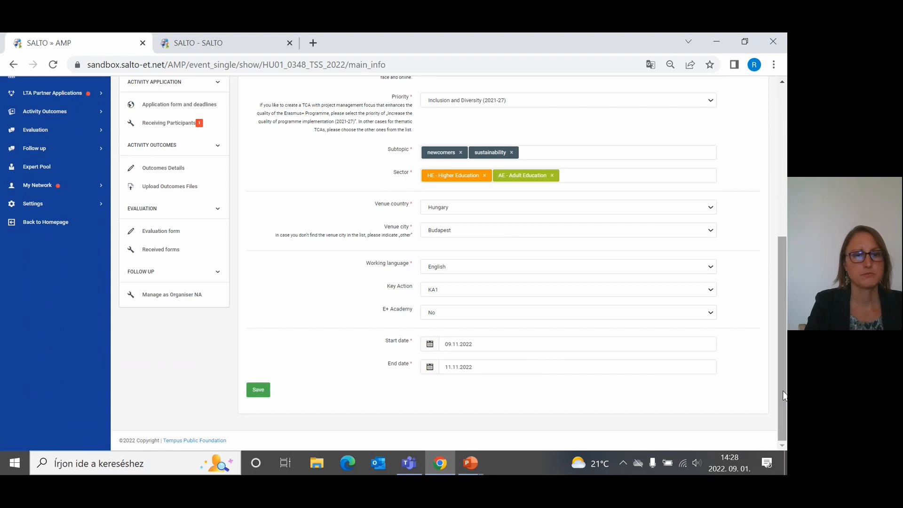
pyautogui.click(258, 390)
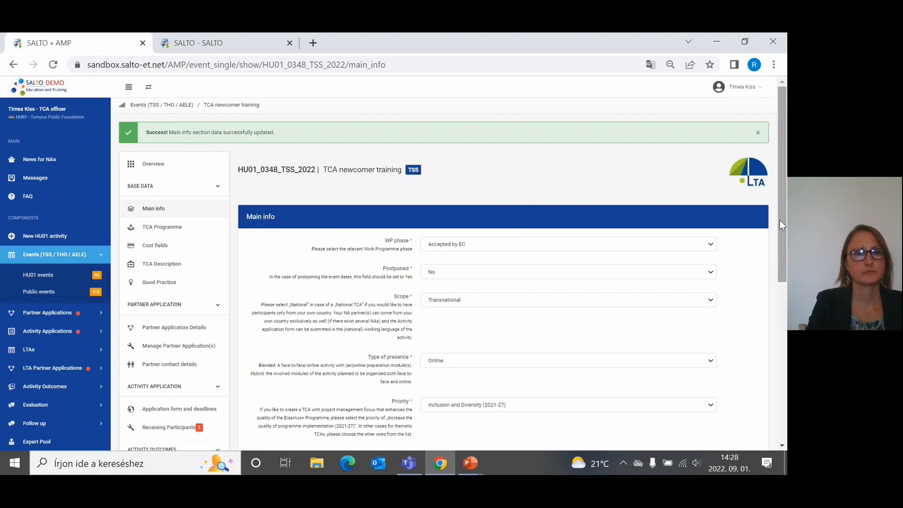
# - View the TCA Programme section with its information on allowed upload files, and open the event's cost fields
pyautogui.moveTo(780, 219); pyautogui.dragTo(780, 244)
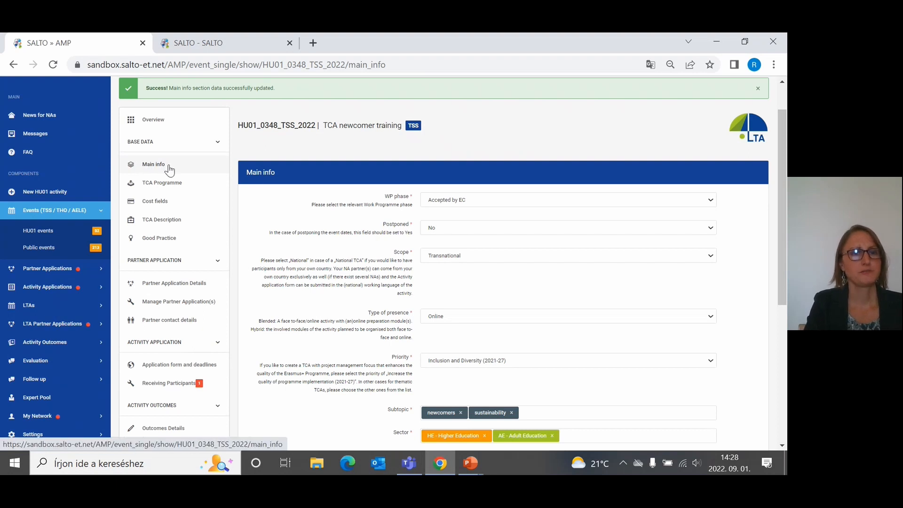
pyautogui.click(158, 184)
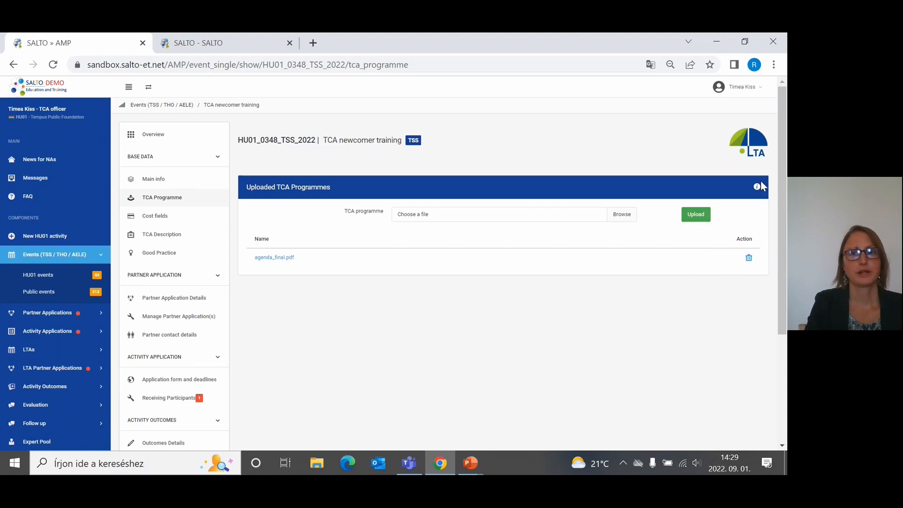
pyautogui.moveTo(757, 187)
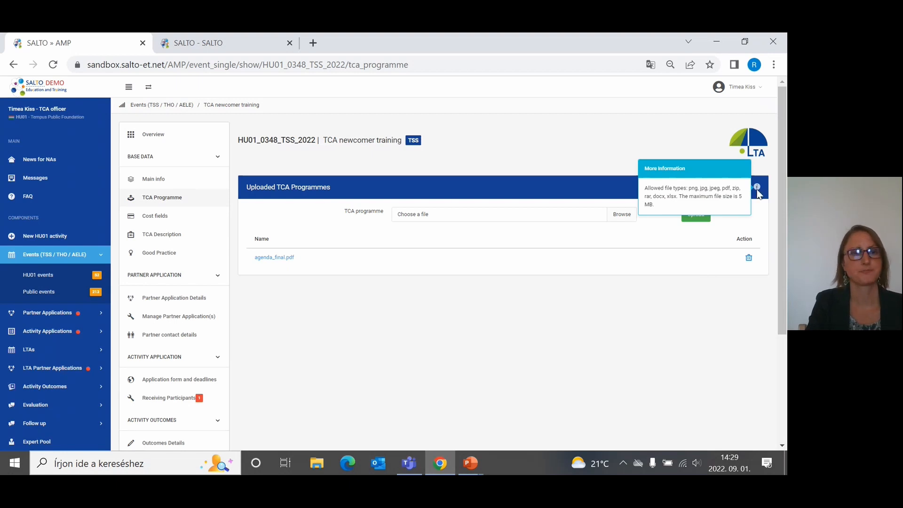
pyautogui.click(157, 221)
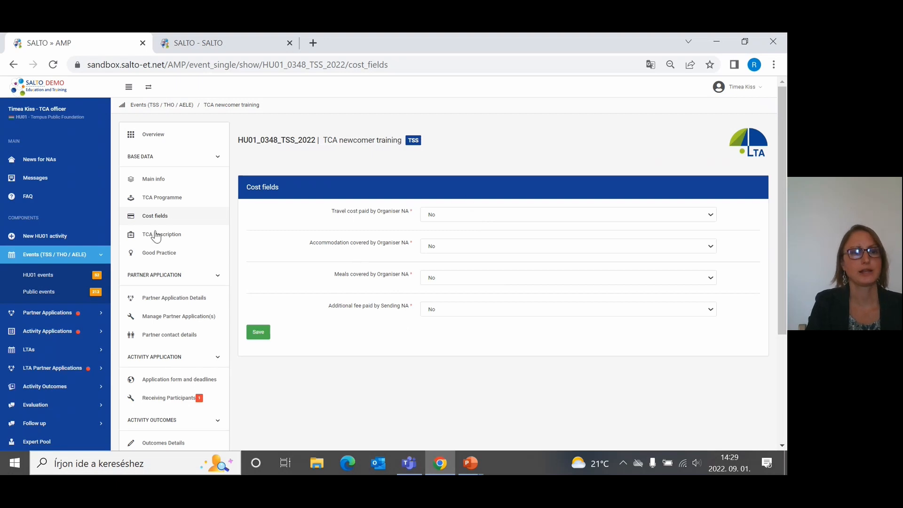
# - Examine the TCA Description section from Themes and goals through Expected results and Additional information to Important notes
pyautogui.click(173, 238)
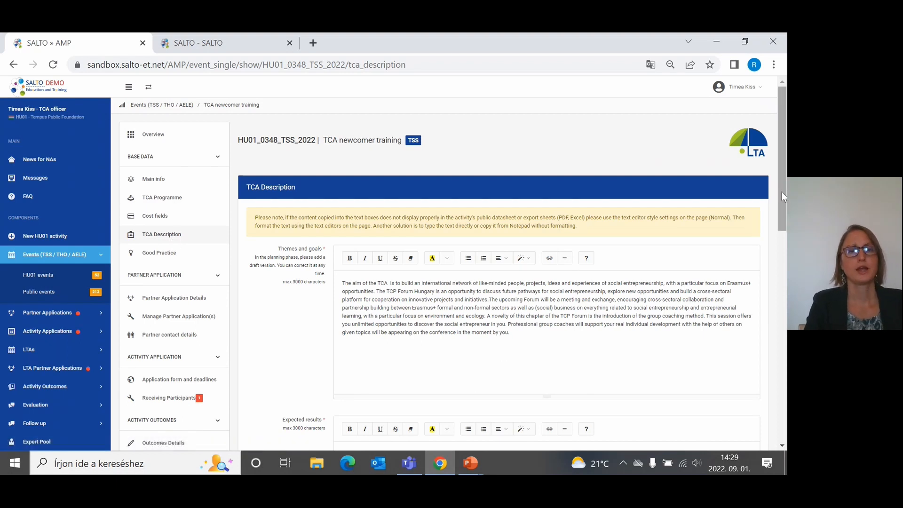
pyautogui.moveTo(782, 191); pyautogui.dragTo(780, 218)
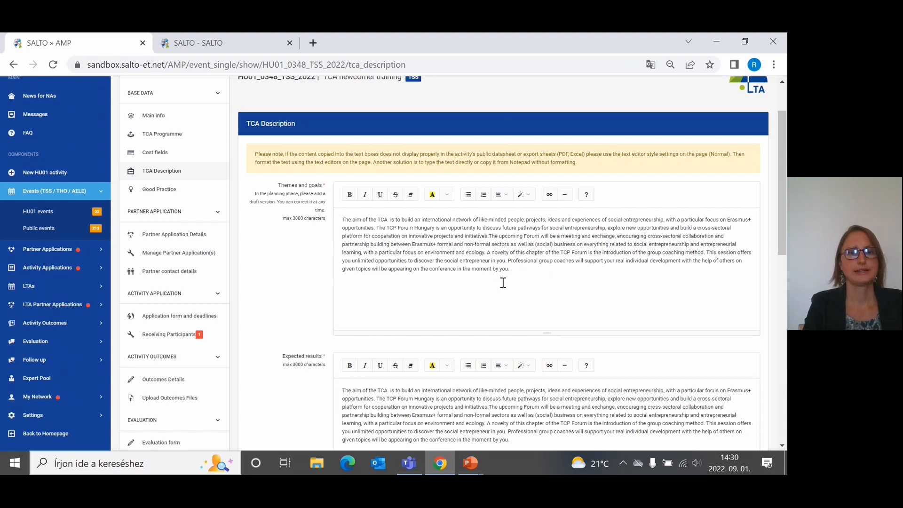
pyautogui.scroll(-3, 782, 177)
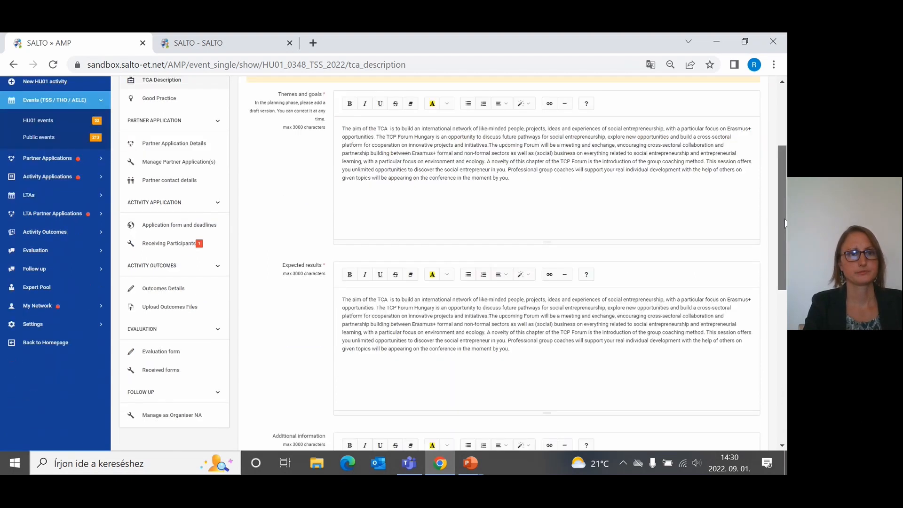
pyautogui.scroll(4, 783, 176)
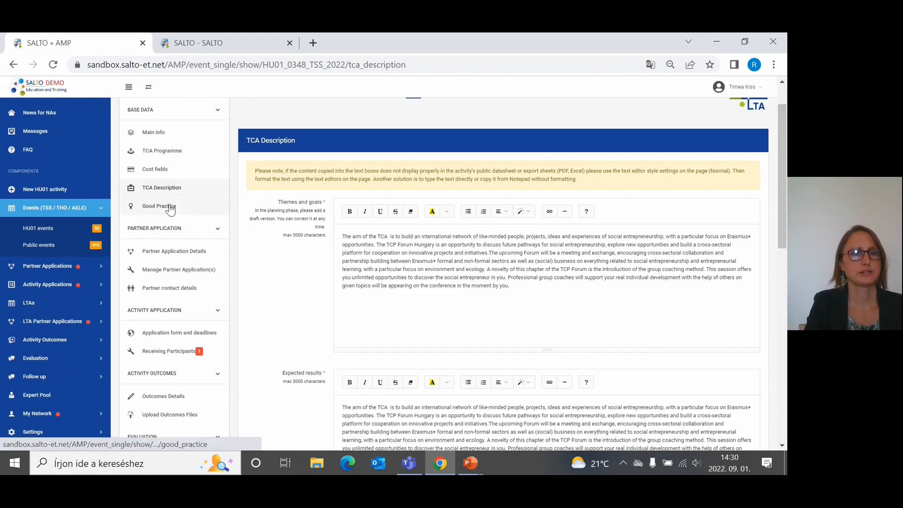
pyautogui.scroll(-5, 783, 304)
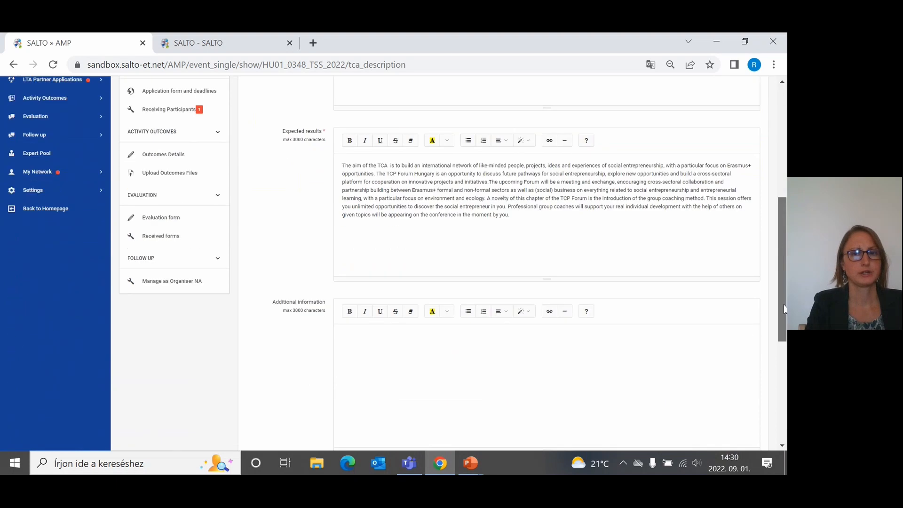
pyautogui.scroll(-5, 783, 304)
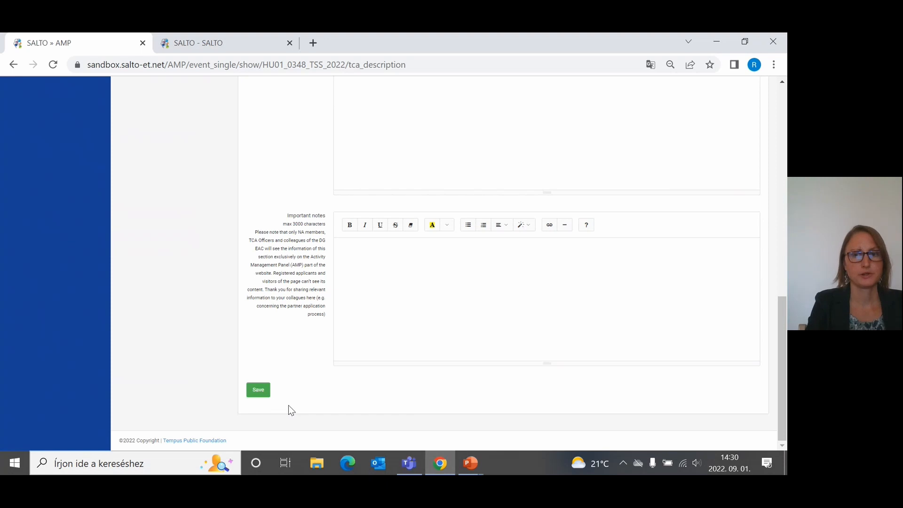
# - Open the event's Good Practice section and examine its classification, contributing factors and summary fields
pyautogui.moveTo(784, 405); pyautogui.dragTo(786, 212)
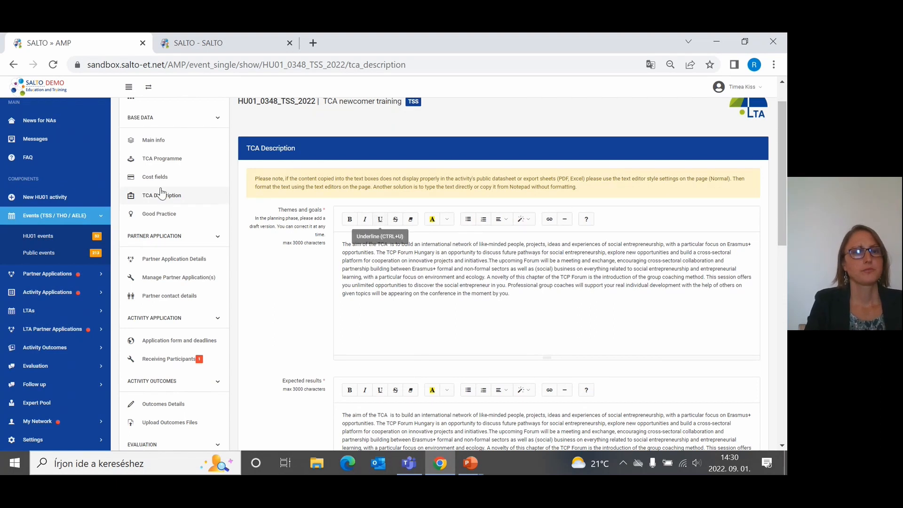
pyautogui.click(154, 216)
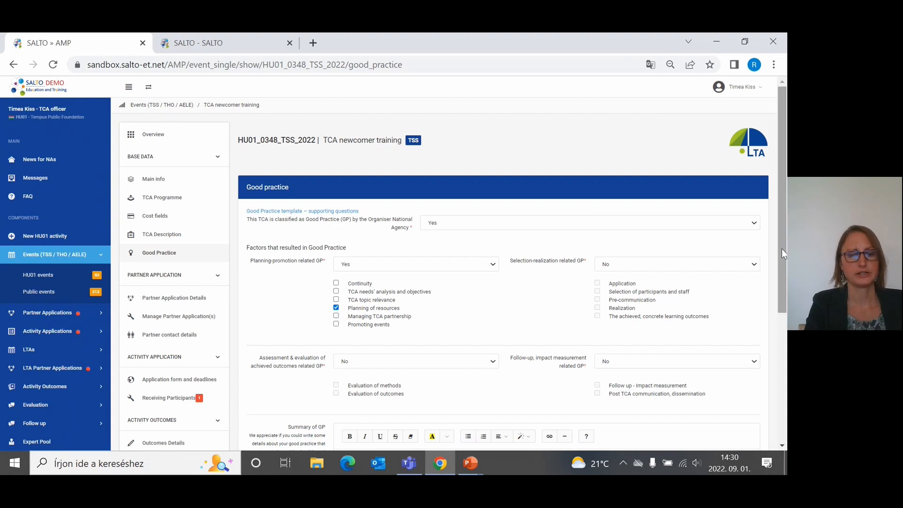
pyautogui.moveTo(782, 249); pyautogui.dragTo(786, 312)
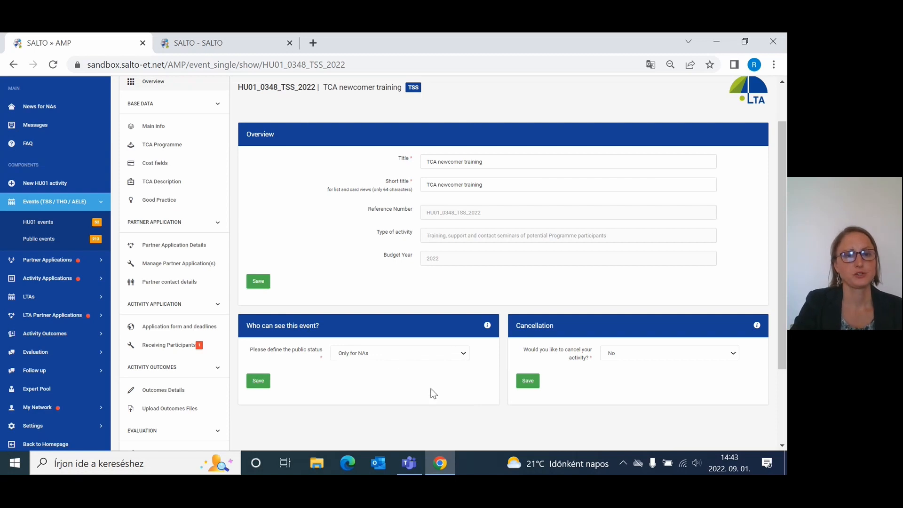
# - Check the event's public status options, keeping Only for NAs, and examine the Partner Application Details down to the participant fields
pyautogui.click(463, 354)
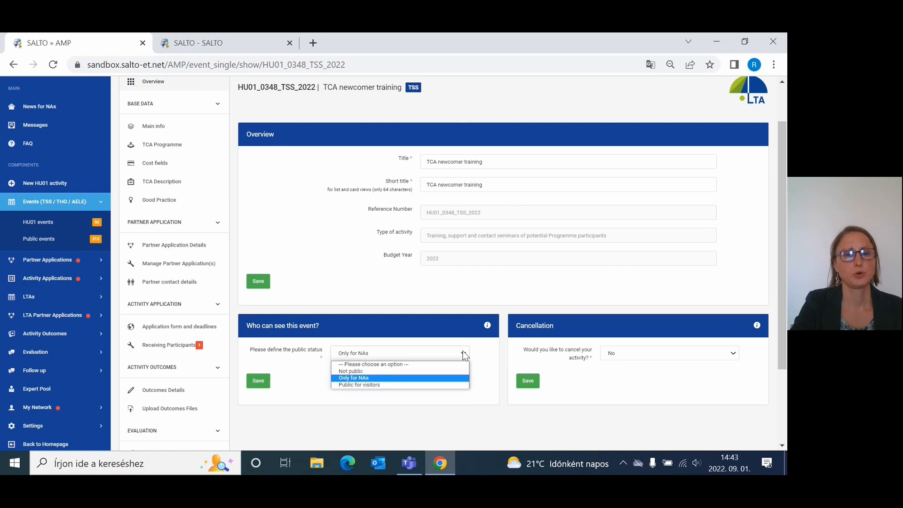
pyautogui.click(422, 379)
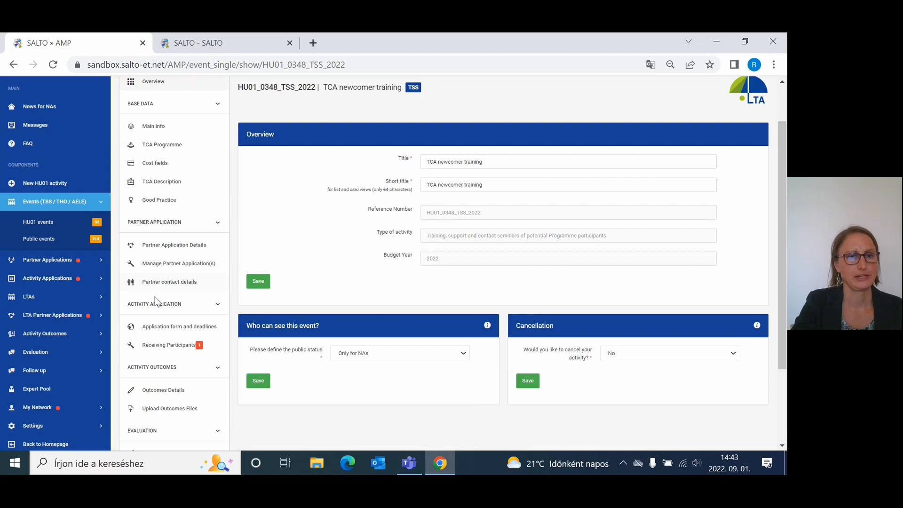
pyautogui.click(188, 248)
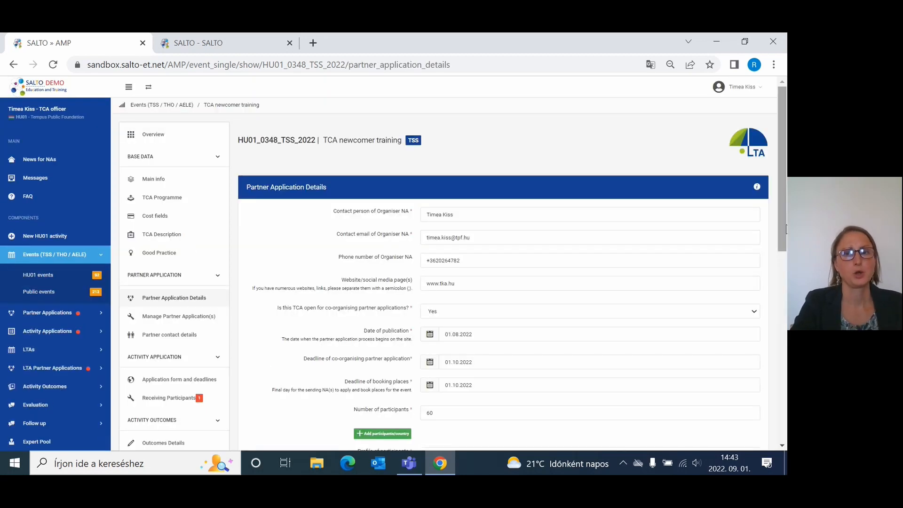
pyautogui.moveTo(784, 220); pyautogui.dragTo(783, 235)
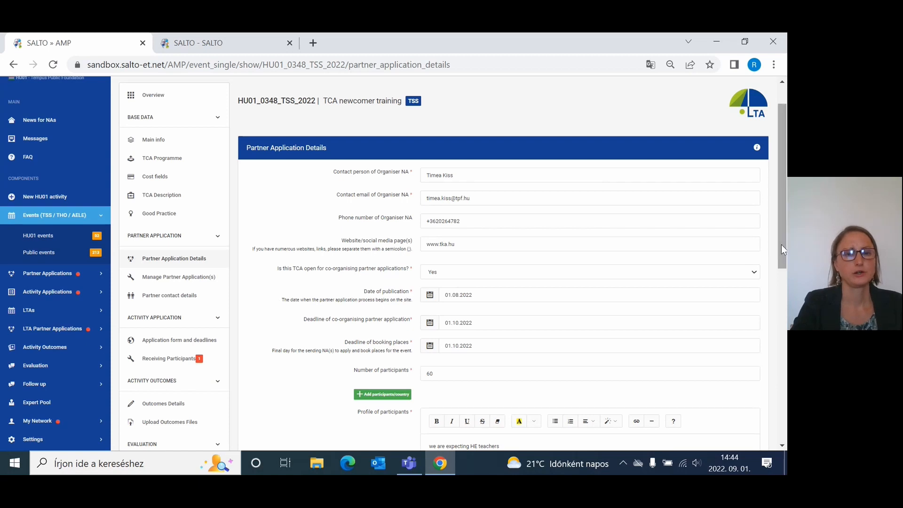
pyautogui.moveTo(780, 244); pyautogui.dragTo(782, 292)
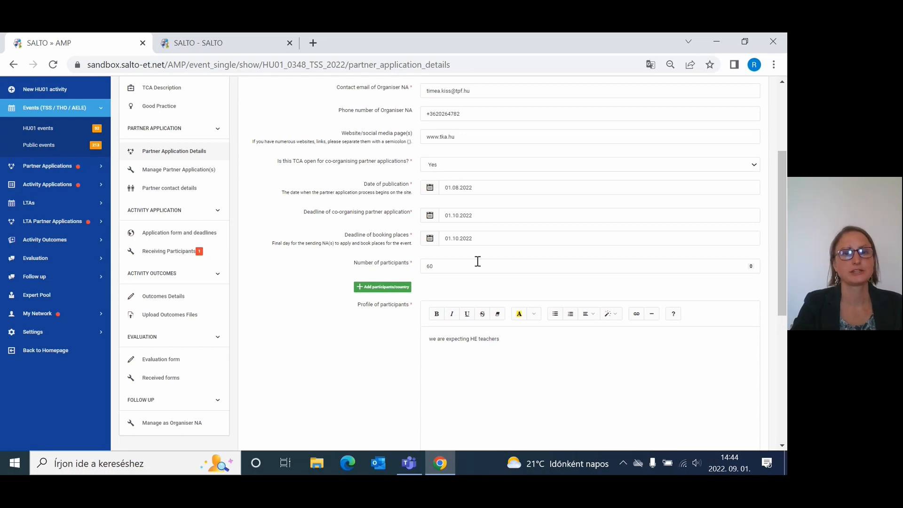
# - Add a participants-per-country entry of 4 participants for Austria, save it and close the dialog
pyautogui.click(389, 293)
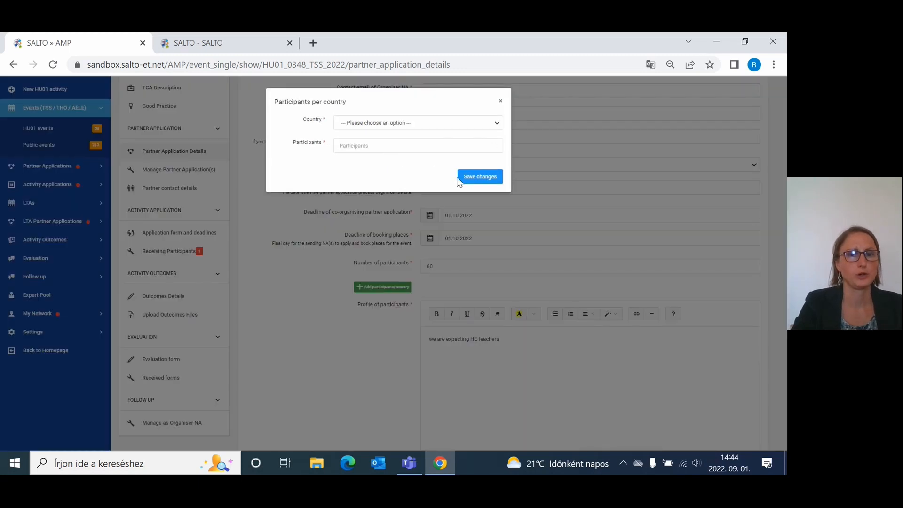
pyautogui.click(498, 123)
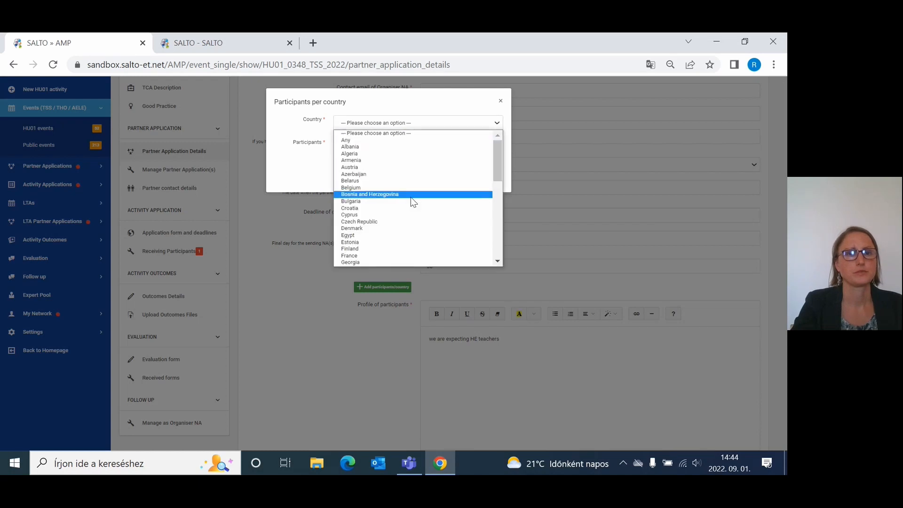
pyautogui.click(405, 168)
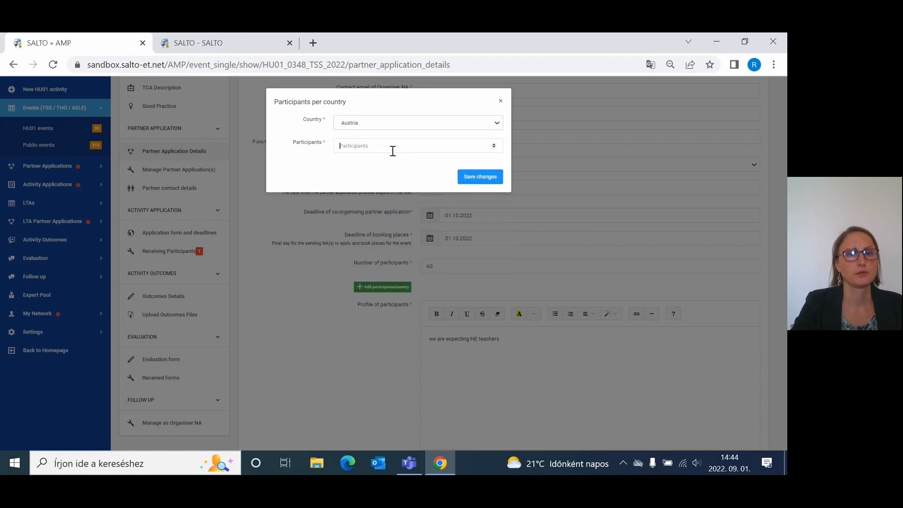
pyautogui.write('4')
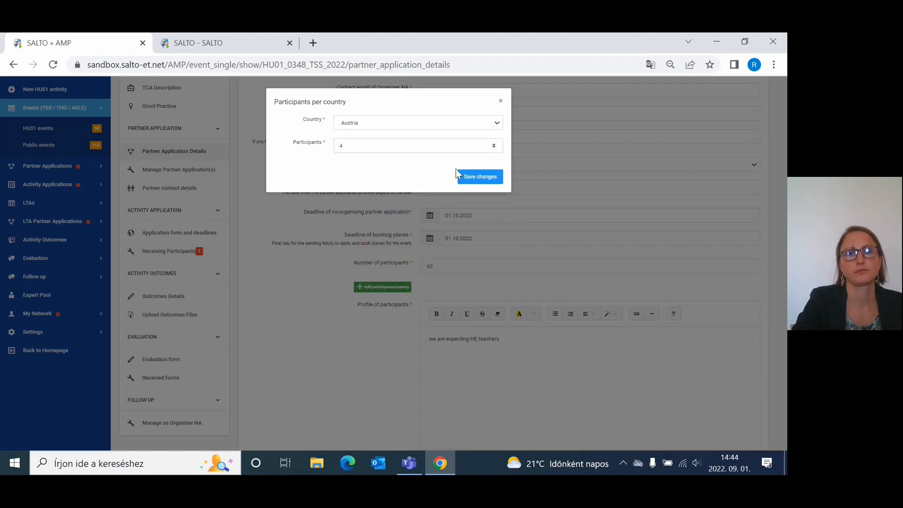
pyautogui.click(465, 179)
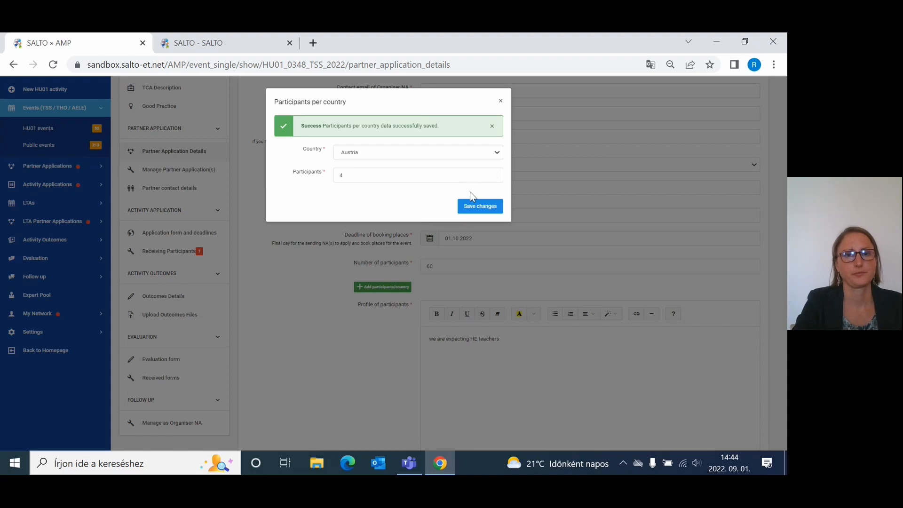
pyautogui.click(501, 101)
# - Review the profile of participants and NA staff fields, and save the Partner Application Details section
pyautogui.moveTo(781, 197); pyautogui.dragTo(783, 258)
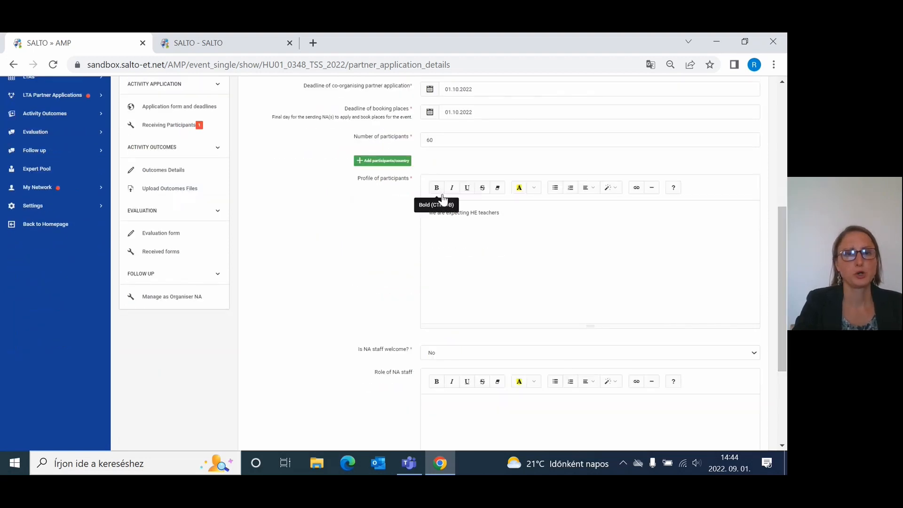
pyautogui.moveTo(781, 315); pyautogui.dragTo(779, 370)
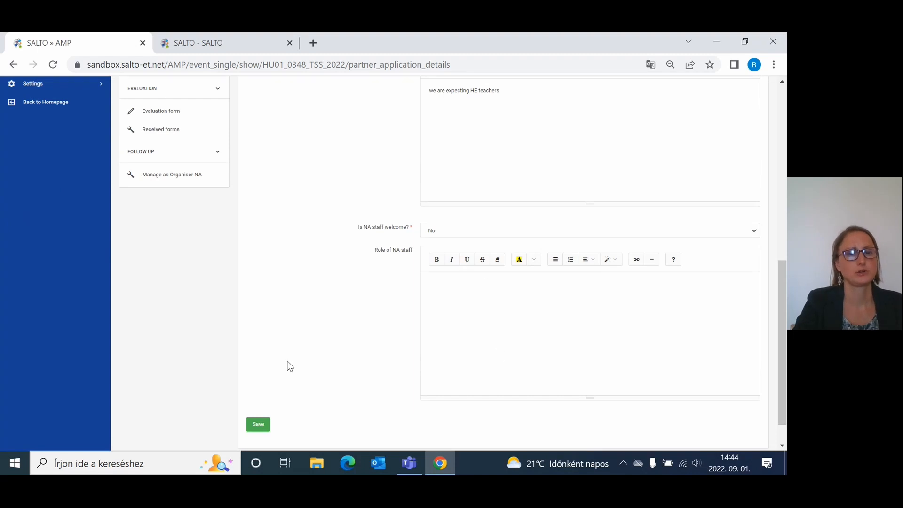
pyautogui.click(256, 426)
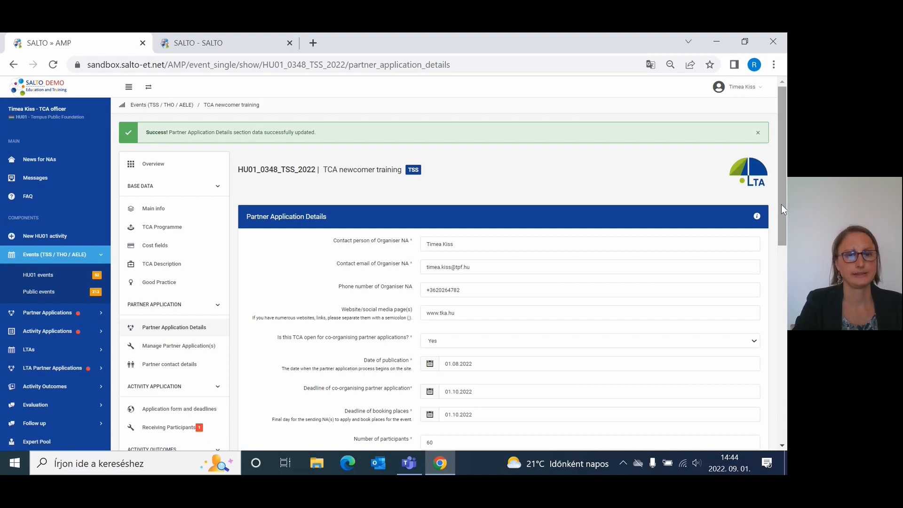
# - Check the saved participants-per-country entry and open the event's Manage Partner Application(s) section
pyautogui.moveTo(782, 210); pyautogui.dragTo(784, 264)
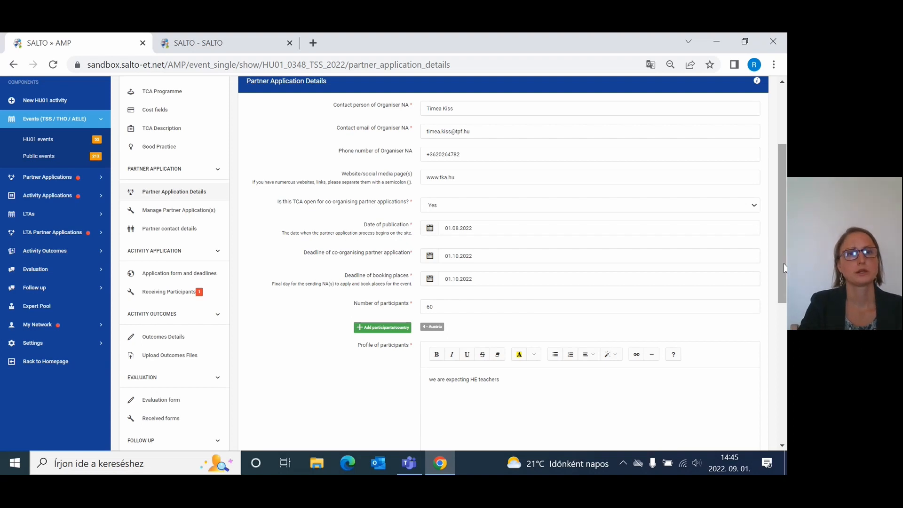
pyautogui.click(160, 212)
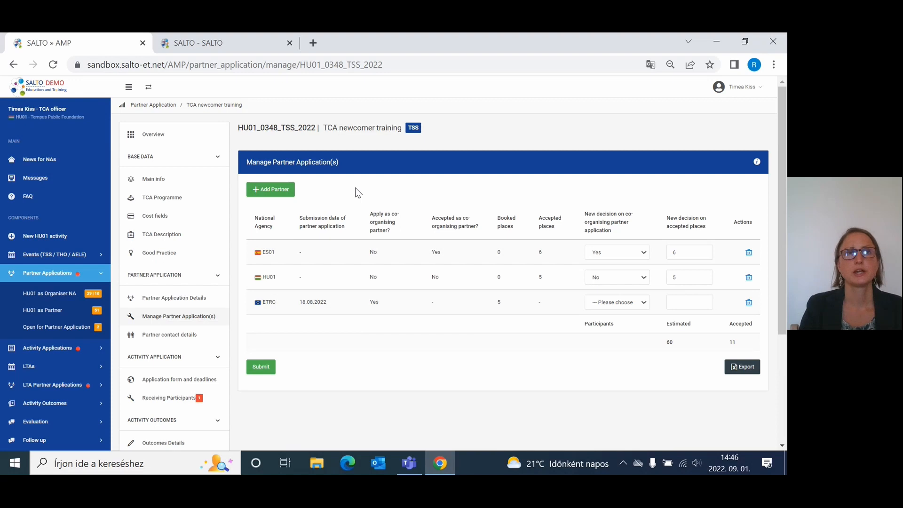
# - Start adding a partner and choose HU01 - Tempus Public Foundation as the National Agency
pyautogui.click(284, 190)
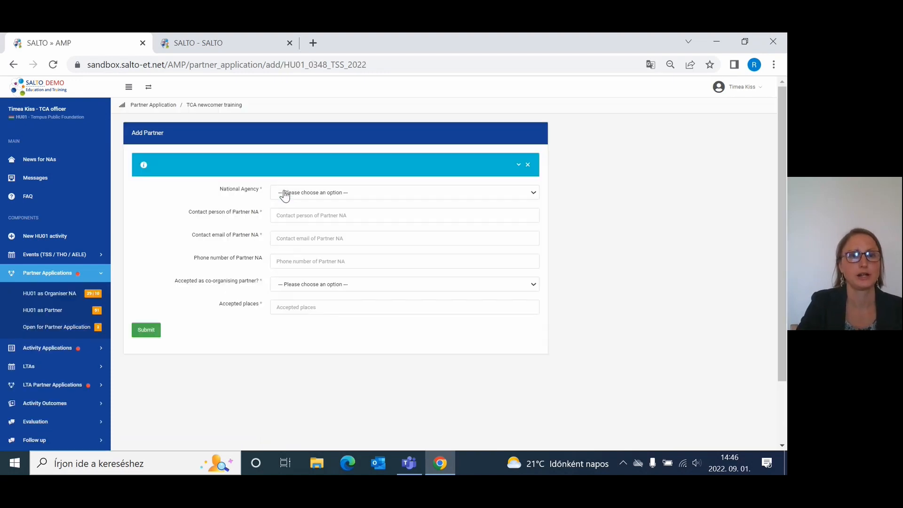
pyautogui.click(310, 194)
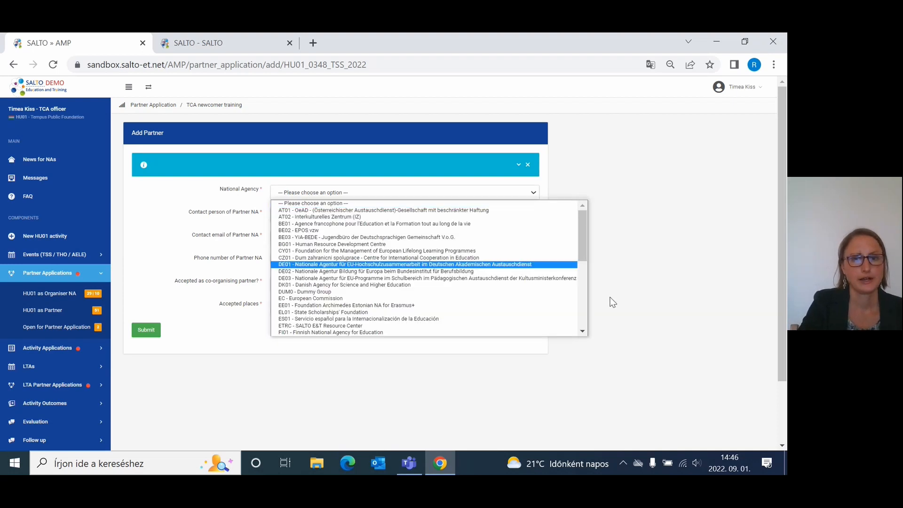
pyautogui.click(583, 331)
pyautogui.click(583, 331)
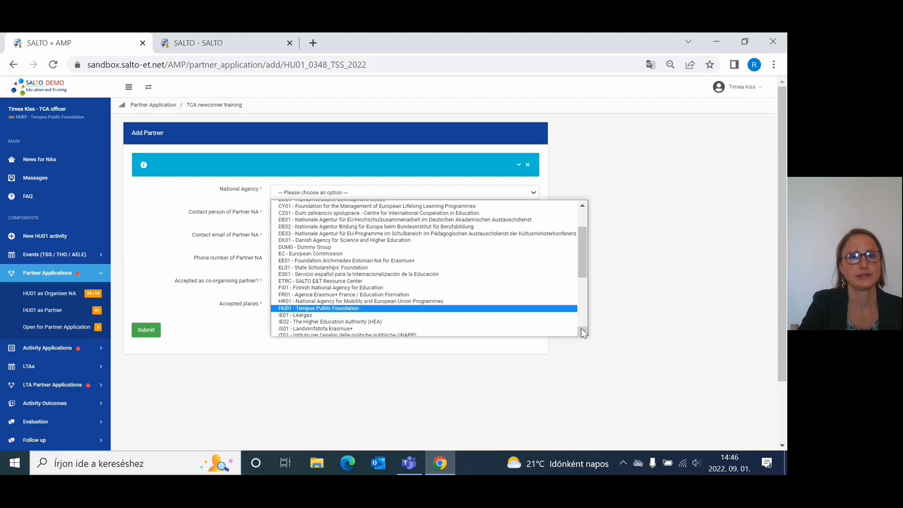
pyautogui.click(583, 332)
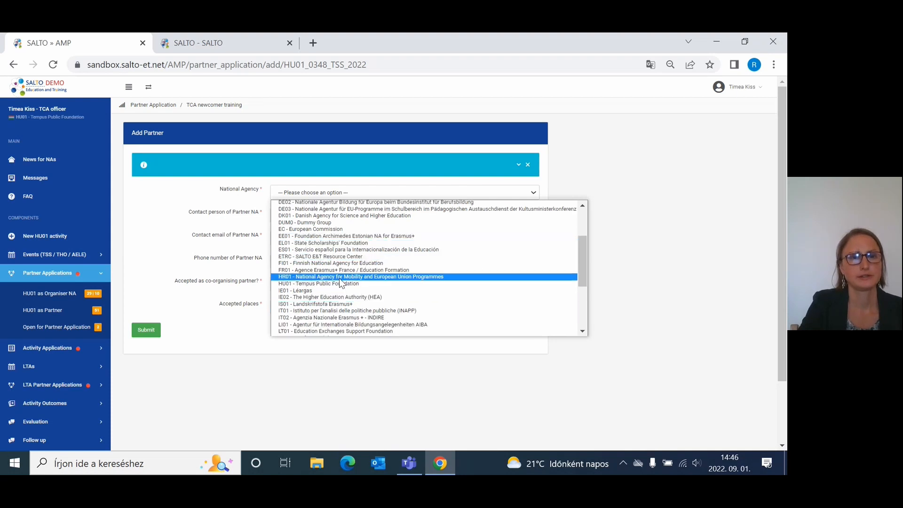
pyautogui.click(336, 284)
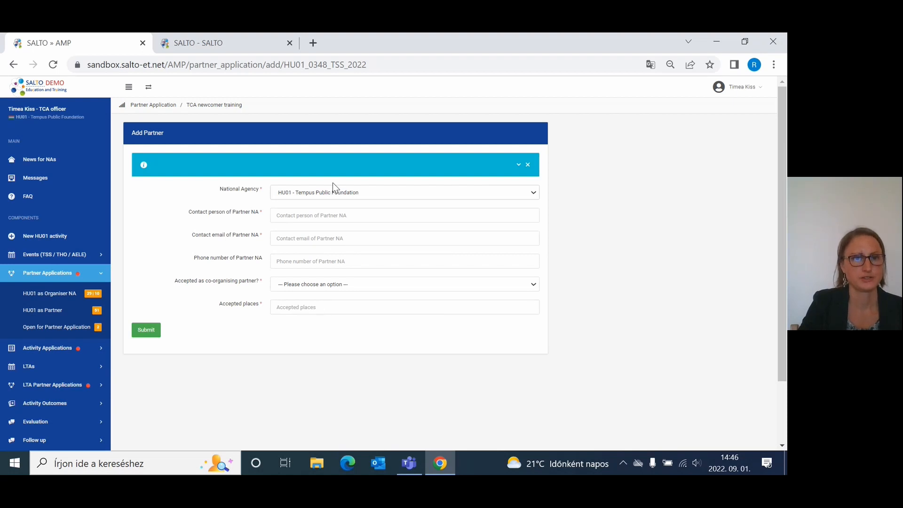
# - Look through the new partner's contact and co-organising fields, dismiss the information bar and leave the form without submitting
pyautogui.click(312, 213)
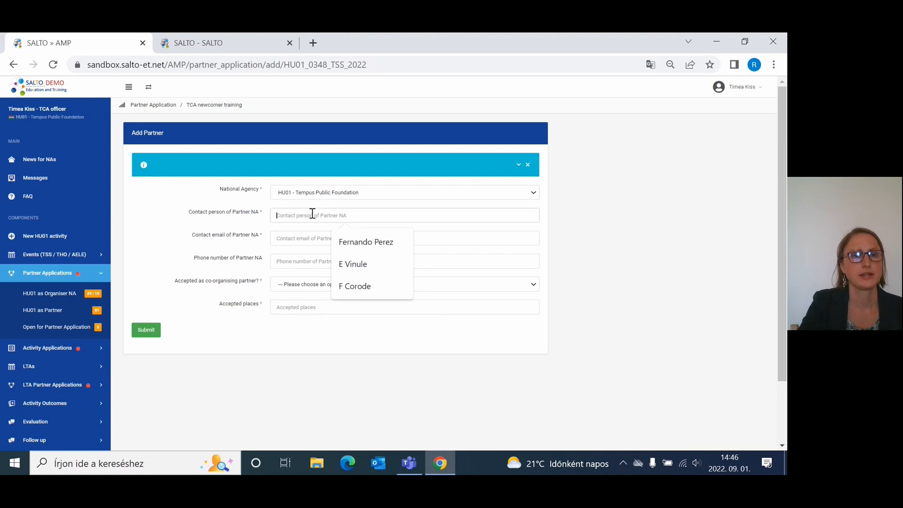
pyautogui.click(290, 231)
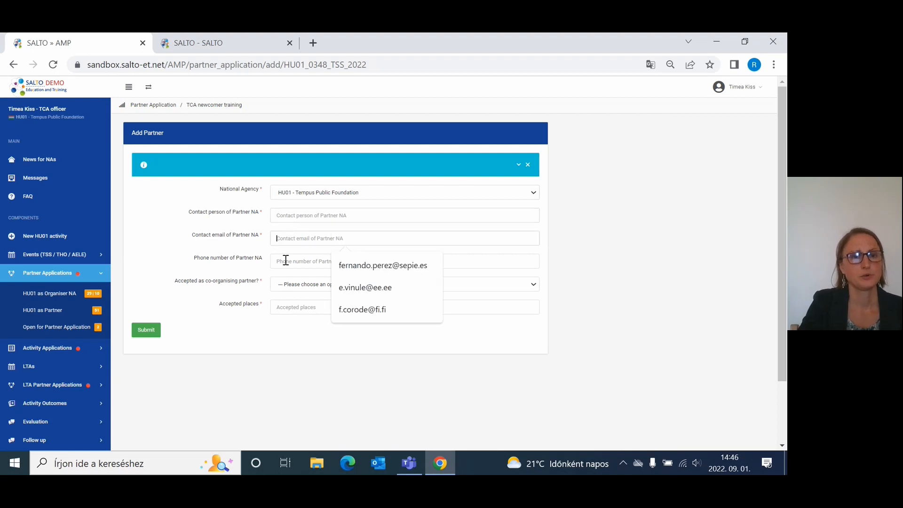
pyautogui.click(287, 285)
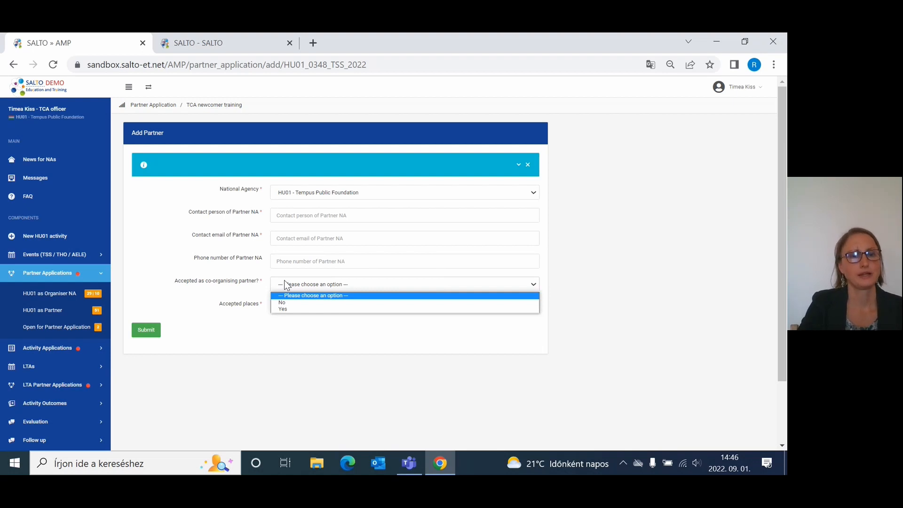
pyautogui.click(214, 333)
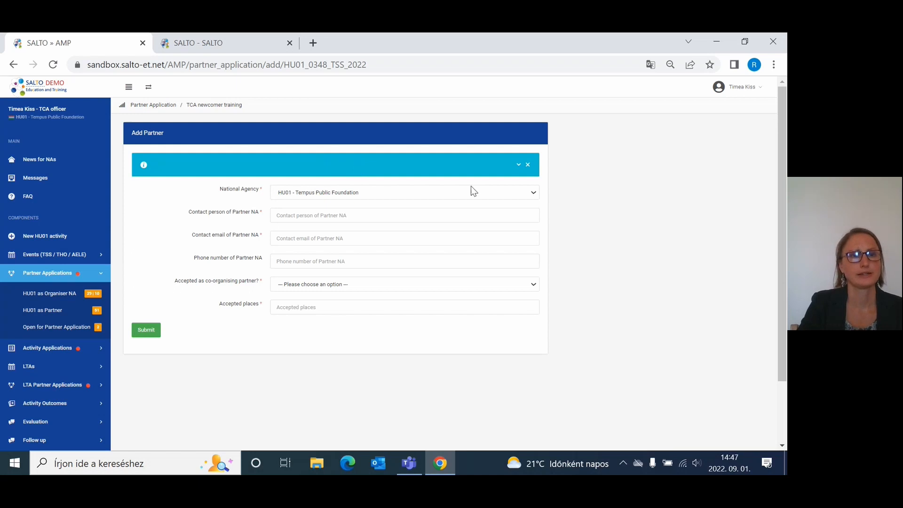
pyautogui.click(527, 165)
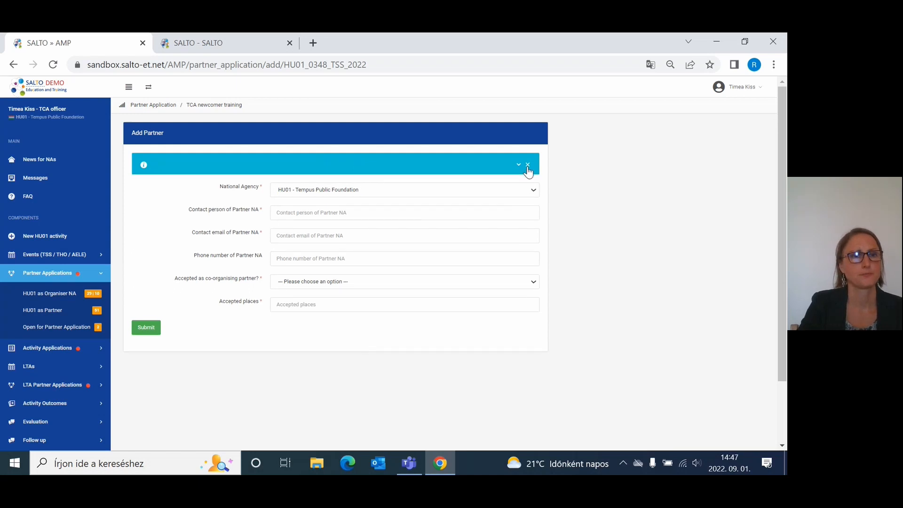
pyautogui.click(15, 65)
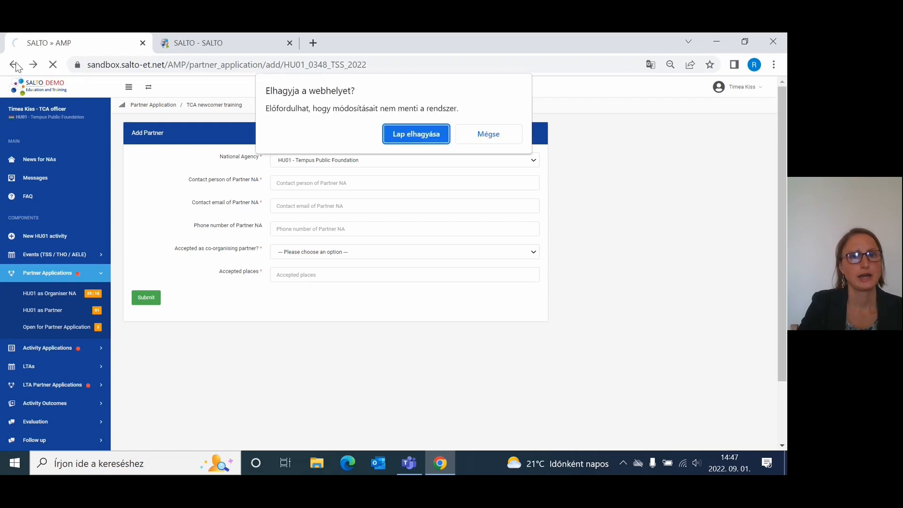
pyautogui.click(408, 132)
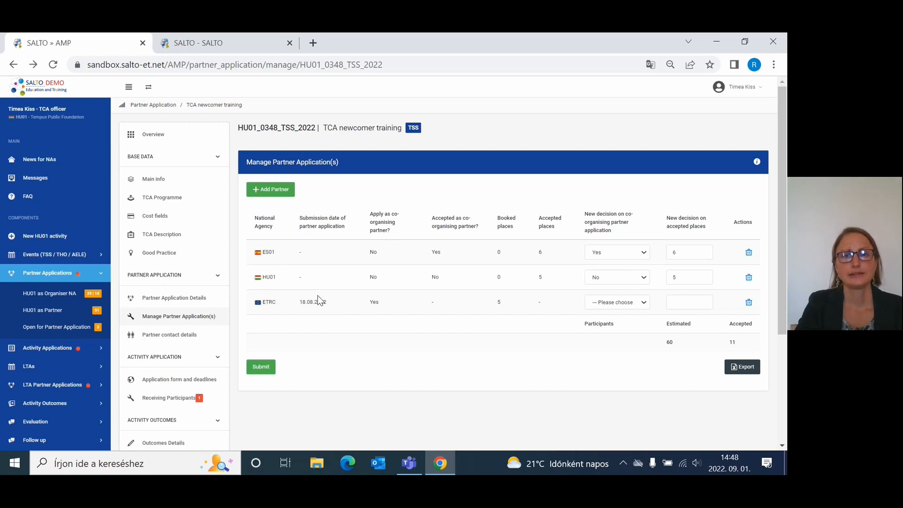
# - View the co-organising decision options for the ETRC application, and examine the Partner contact details of the applying National Agencies
pyautogui.click(642, 303)
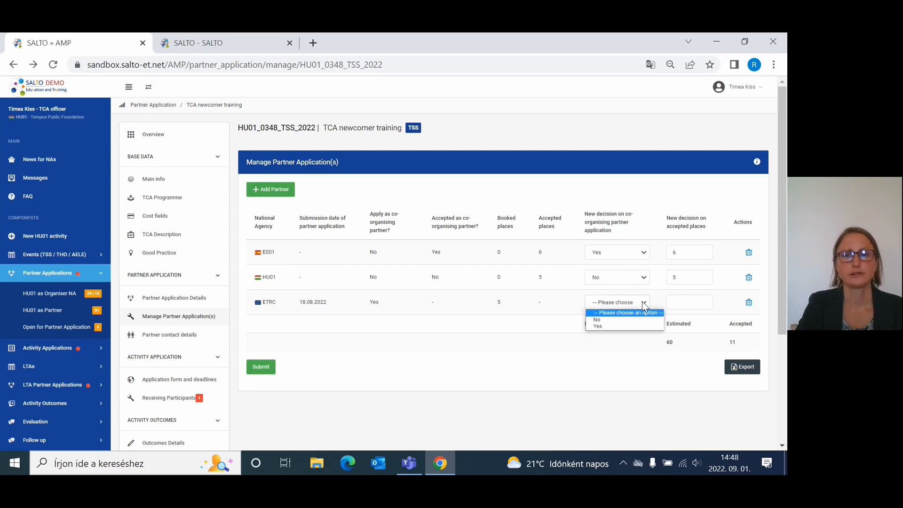
pyautogui.click(645, 305)
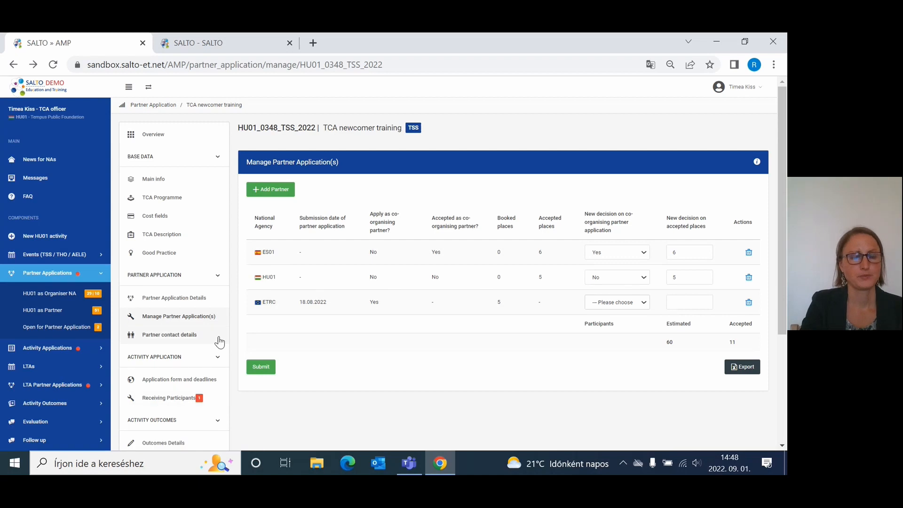
pyautogui.click(187, 340)
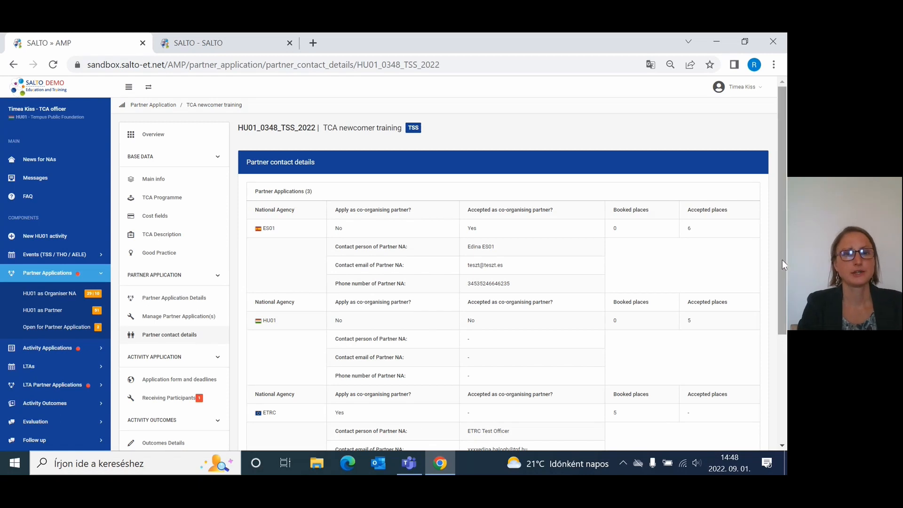
pyautogui.moveTo(782, 259); pyautogui.dragTo(786, 291)
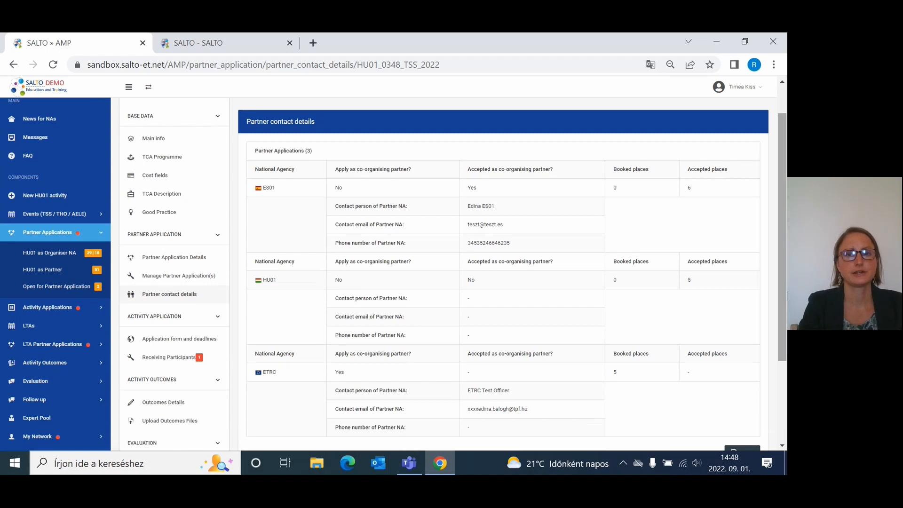
pyautogui.rightClick(784, 364)
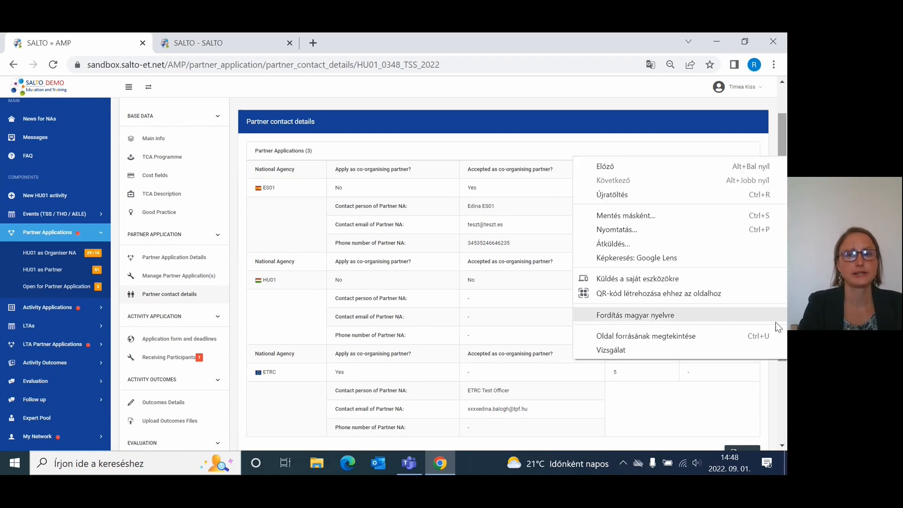
pyautogui.click(766, 396)
pyautogui.moveTo(780, 269); pyautogui.dragTo(787, 233)
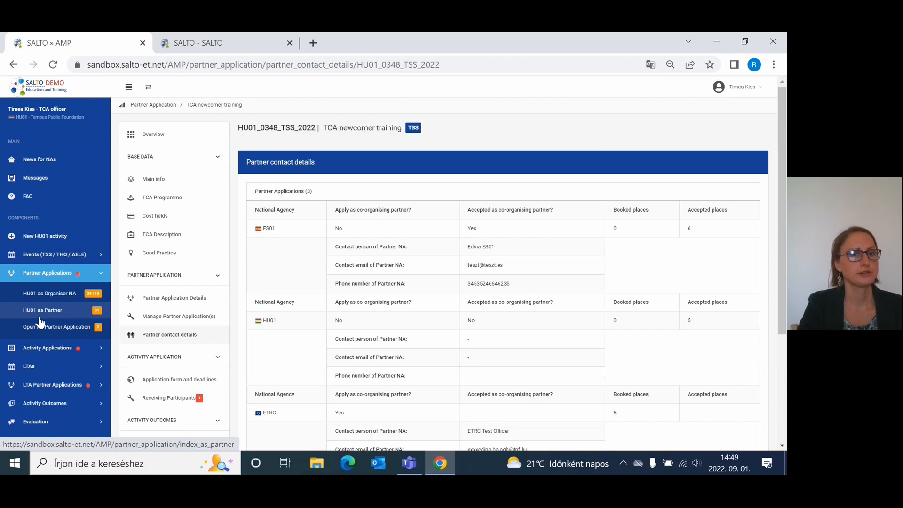
# - List the events open for partner application and open TCA newcomer training through its Apply as partner action
pyautogui.click(70, 328)
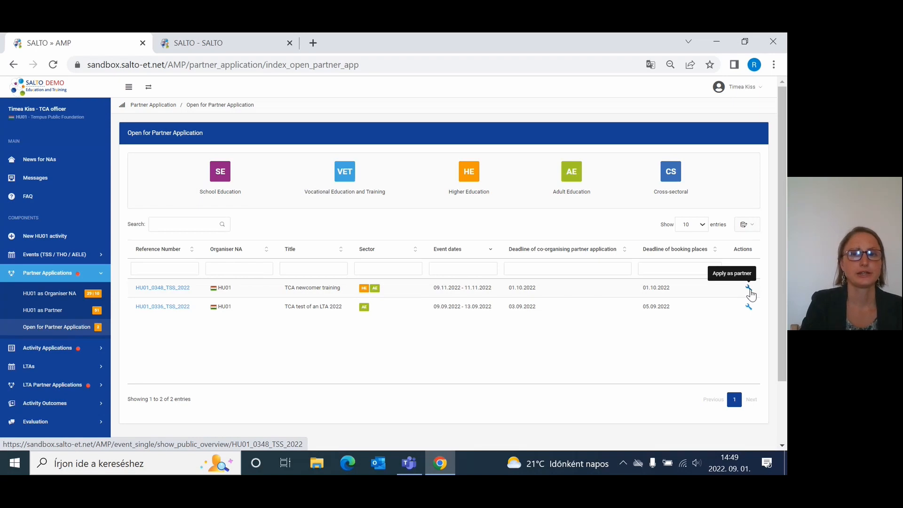
pyautogui.click(748, 290)
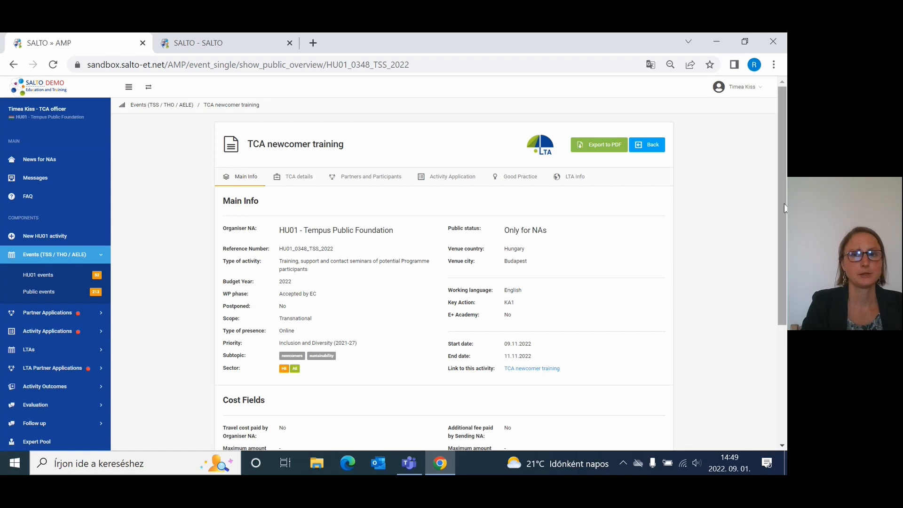
# - Apply as partner to TCA newcomer training and review the sending partner application, including its delete action
pyautogui.moveTo(781, 204); pyautogui.dragTo(776, 396)
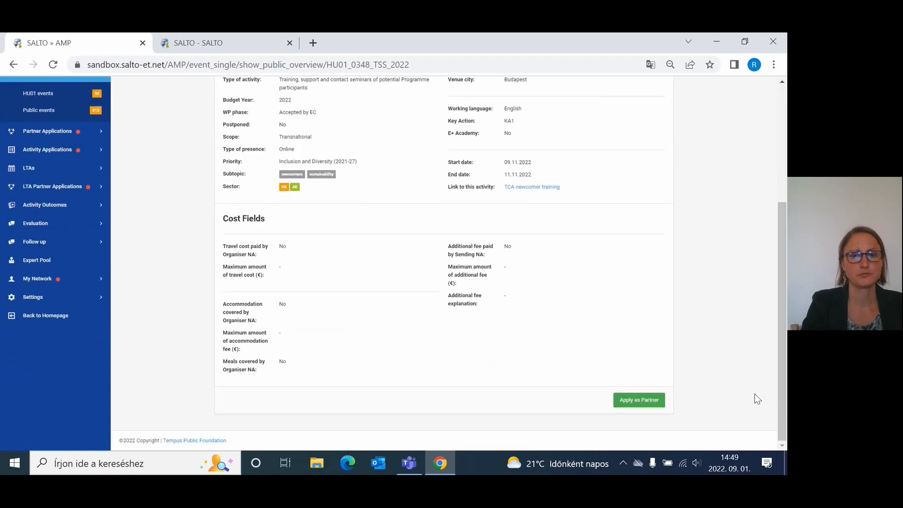
pyautogui.click(653, 403)
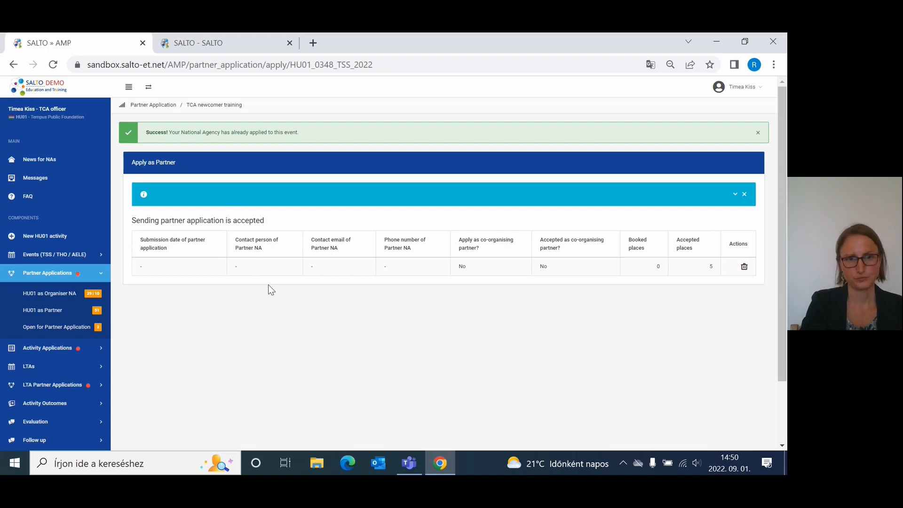
pyautogui.moveTo(782, 275); pyautogui.dragTo(783, 315)
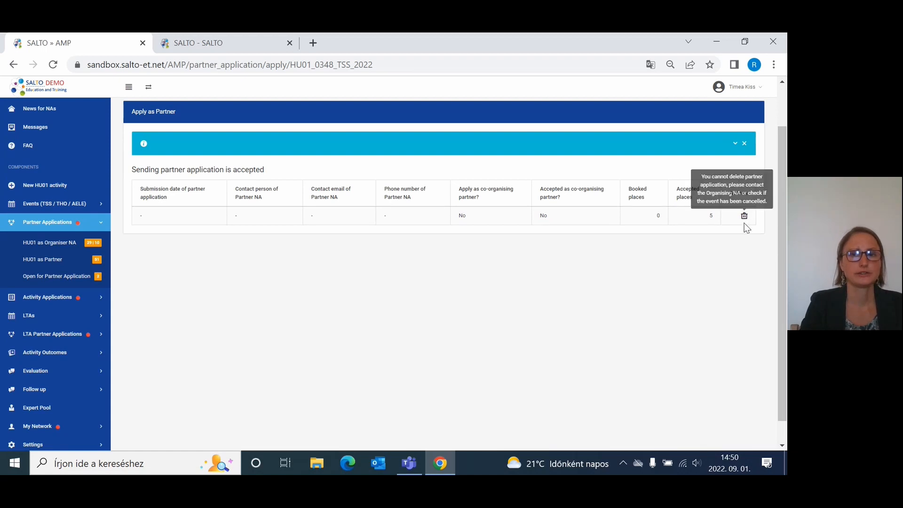
pyautogui.moveTo(779, 267); pyautogui.dragTo(779, 289)
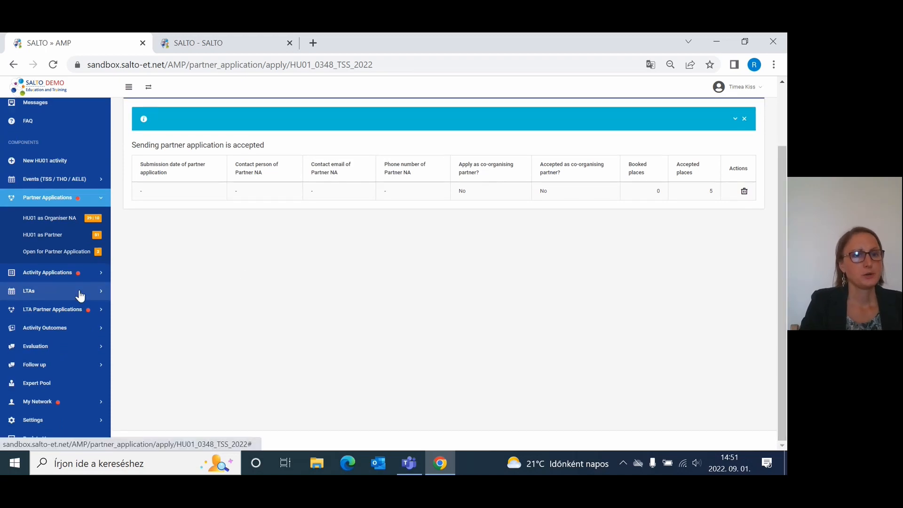
# - Open partner application management for TCA newcomer training from the HU01 as Organiser NA list and view the co-organising decision options for ETRC
pyautogui.click(63, 221)
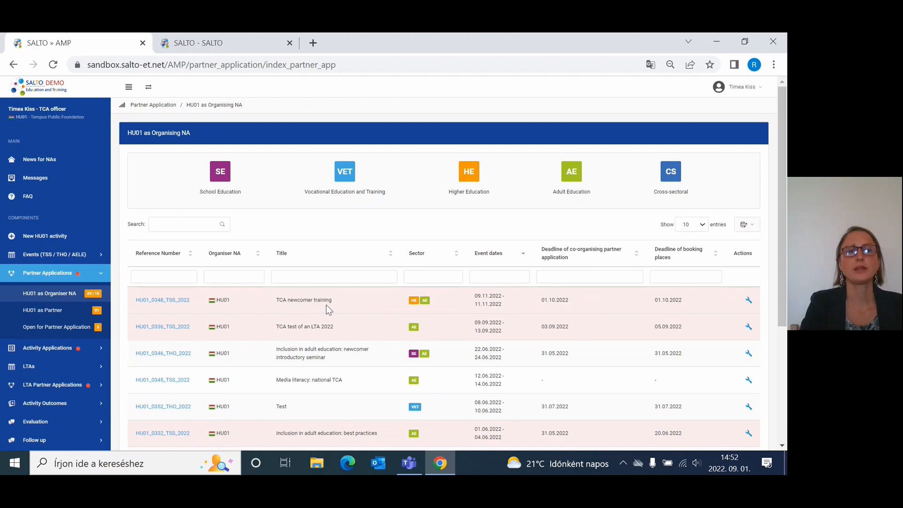
pyautogui.click(748, 300)
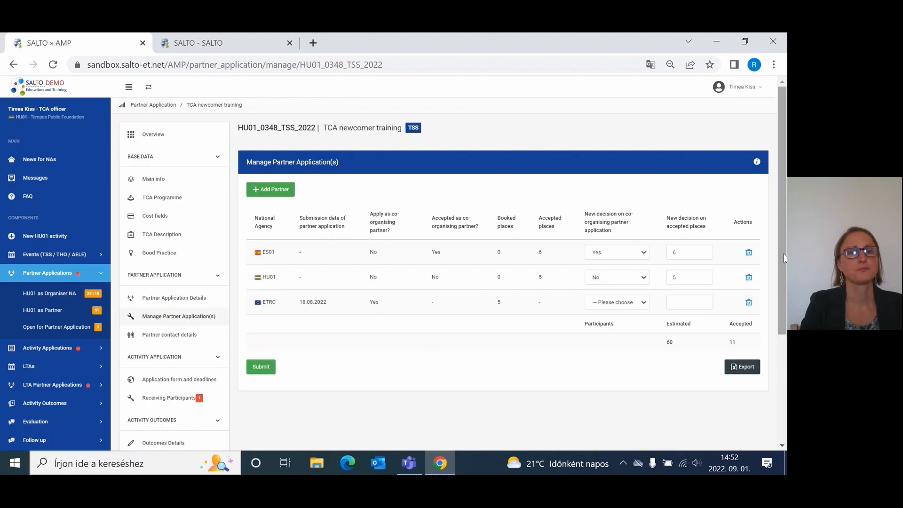
pyautogui.moveTo(783, 252); pyautogui.dragTo(783, 261)
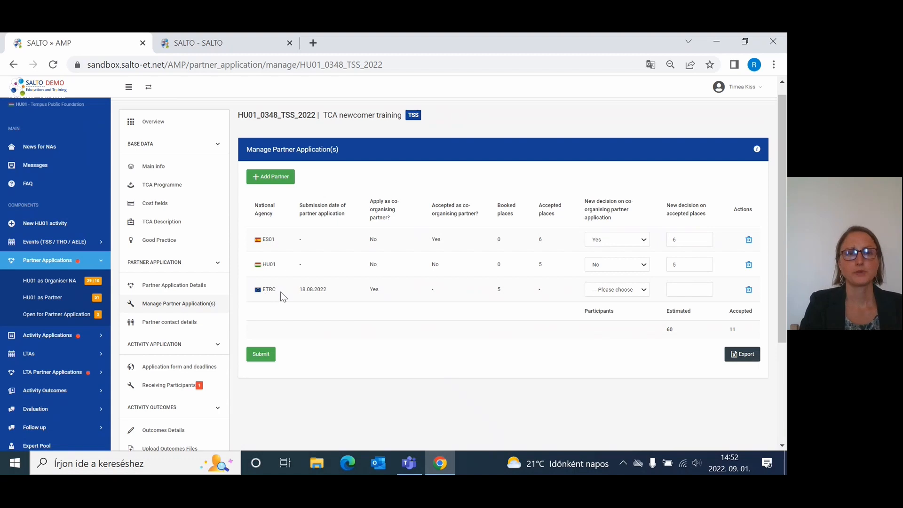
pyautogui.click(646, 289)
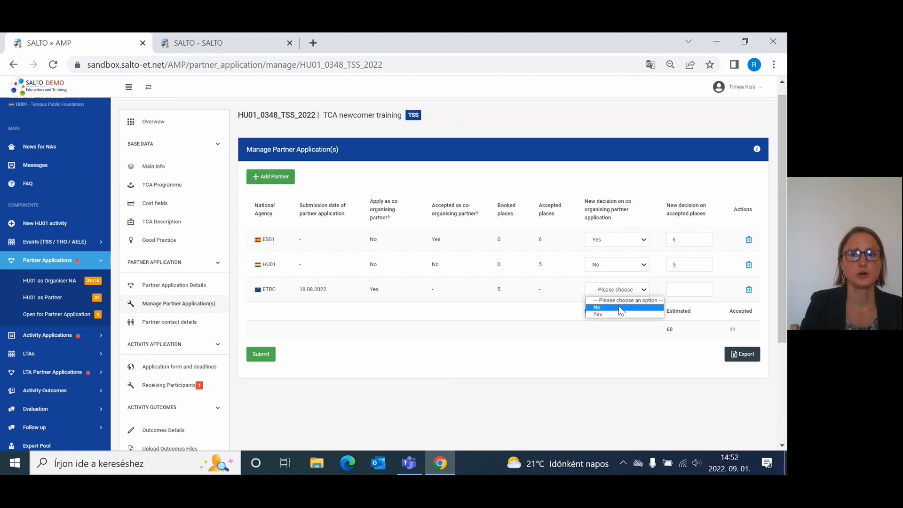
pyautogui.click(580, 353)
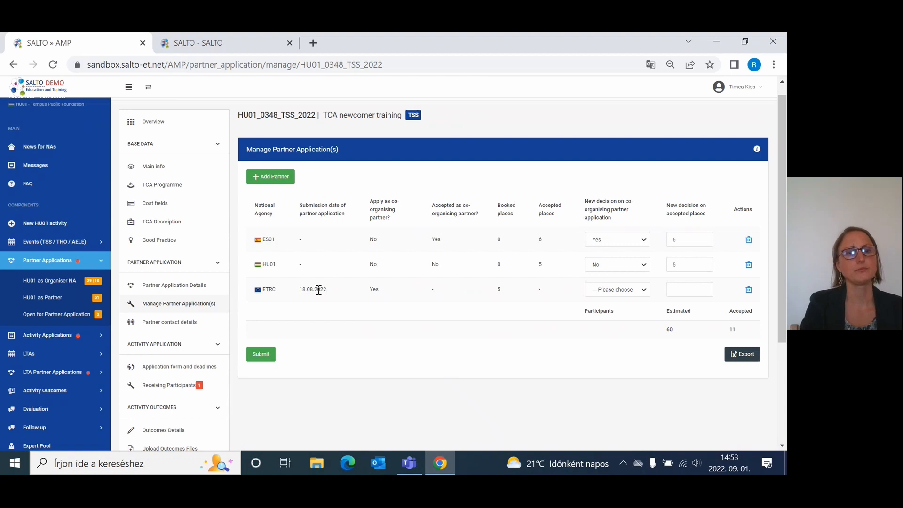
# - Examine the Partner contact details of the National Agencies applying to TCA newcomer training, down to the export option
pyautogui.click(176, 323)
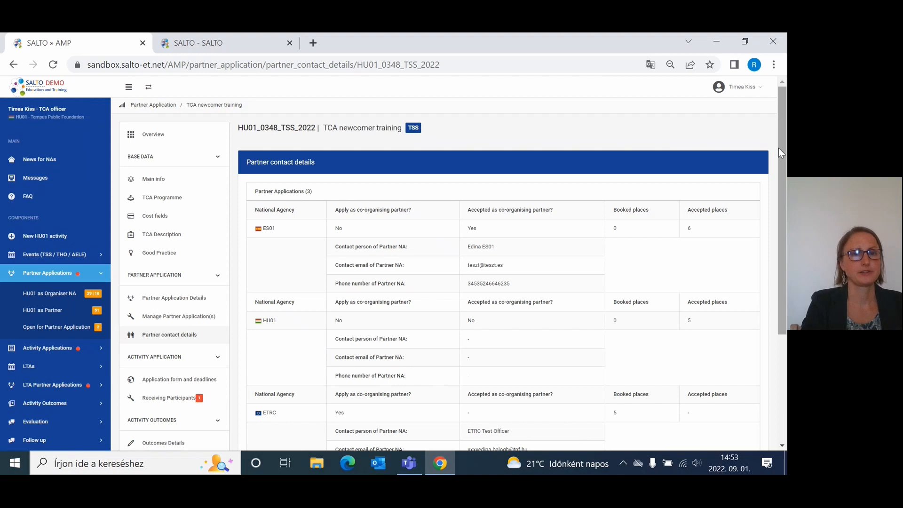
pyautogui.moveTo(778, 147)
pyautogui.mouseDown()
pyautogui.moveTo(783, 258)
pyautogui.moveTo(787, 149)
pyautogui.mouseUp()
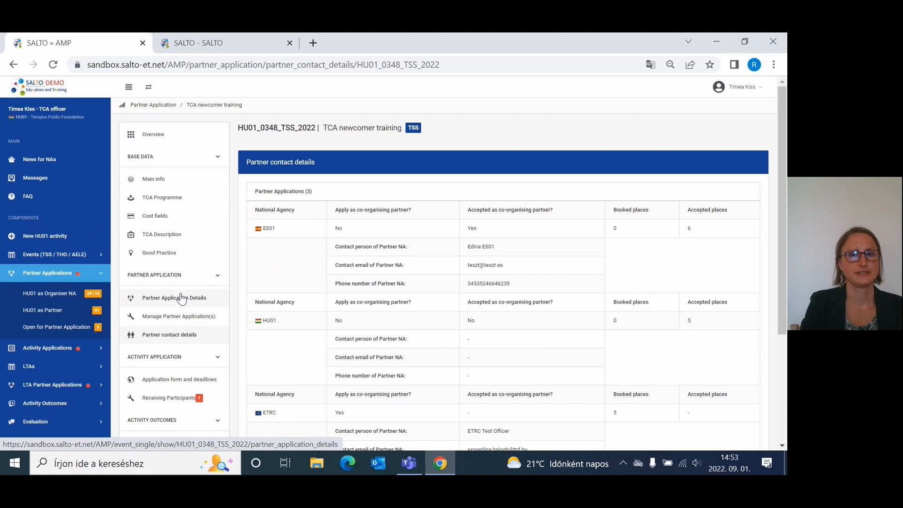
pyautogui.click(784, 427)
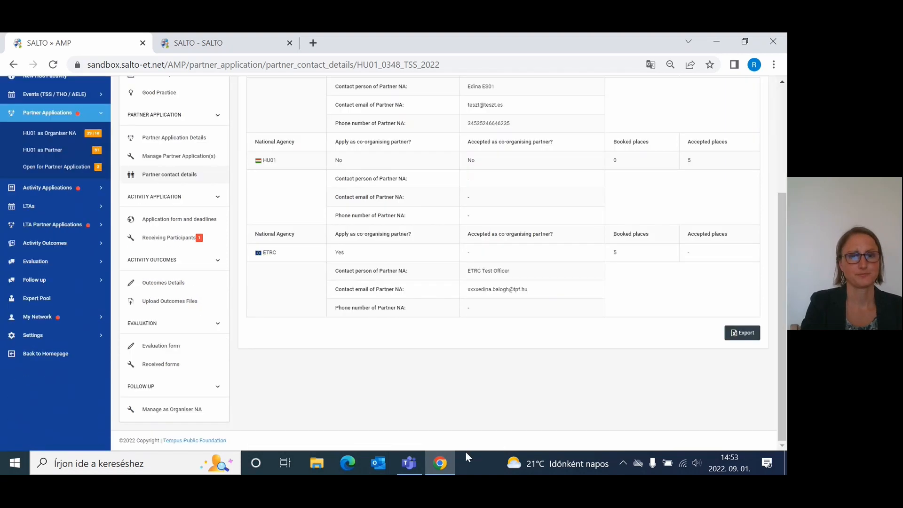
pyautogui.click(409, 464)
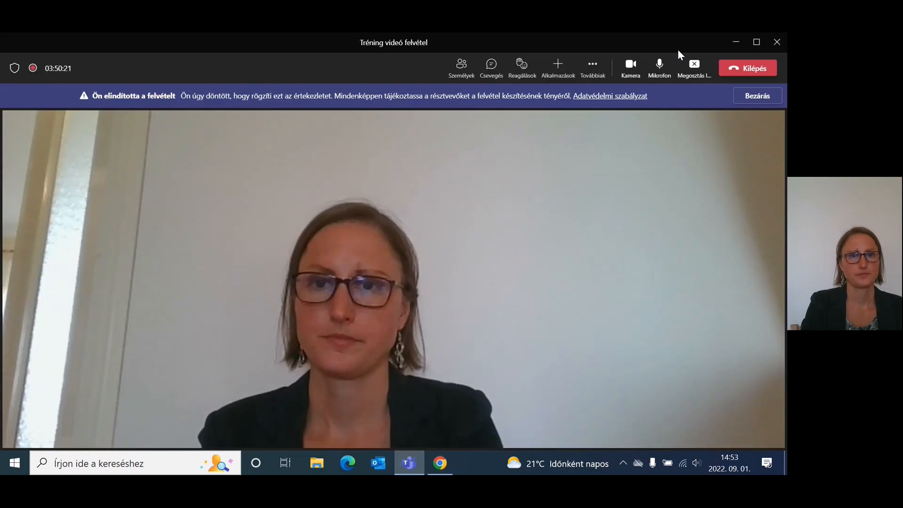
pyautogui.click(591, 66)
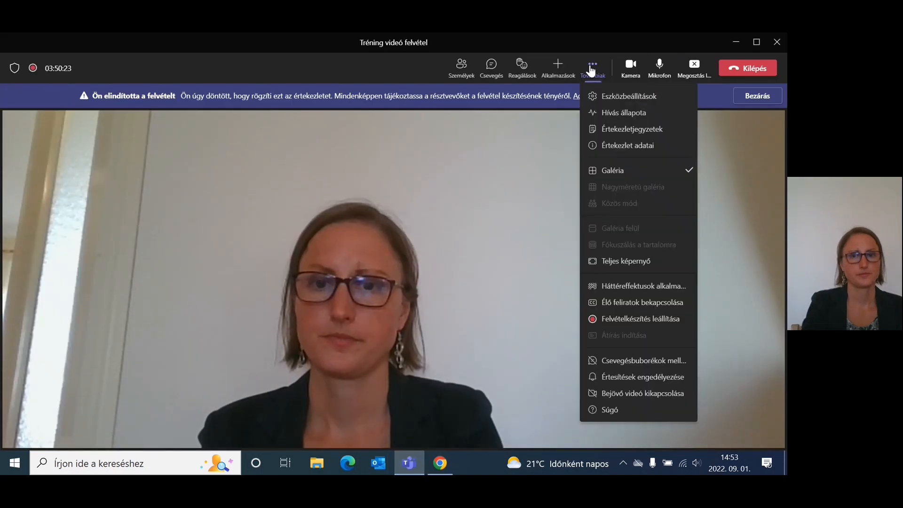
pyautogui.click(595, 318)
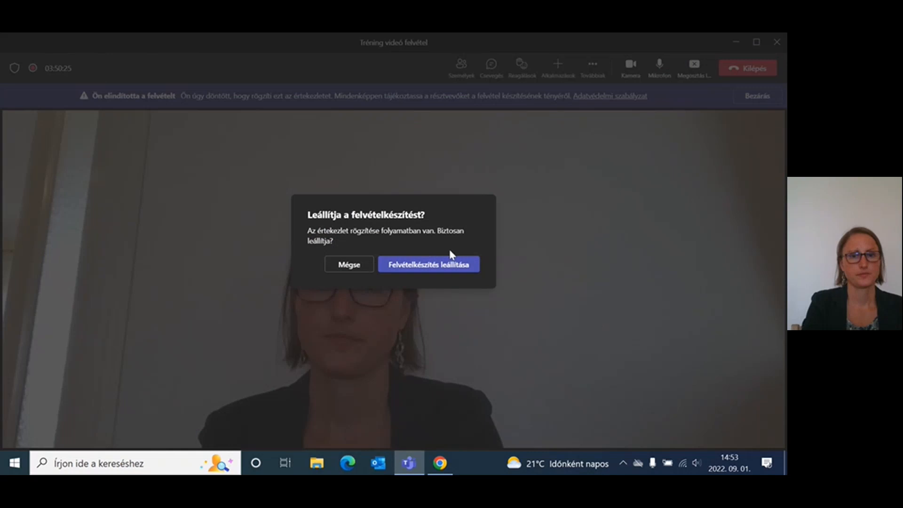